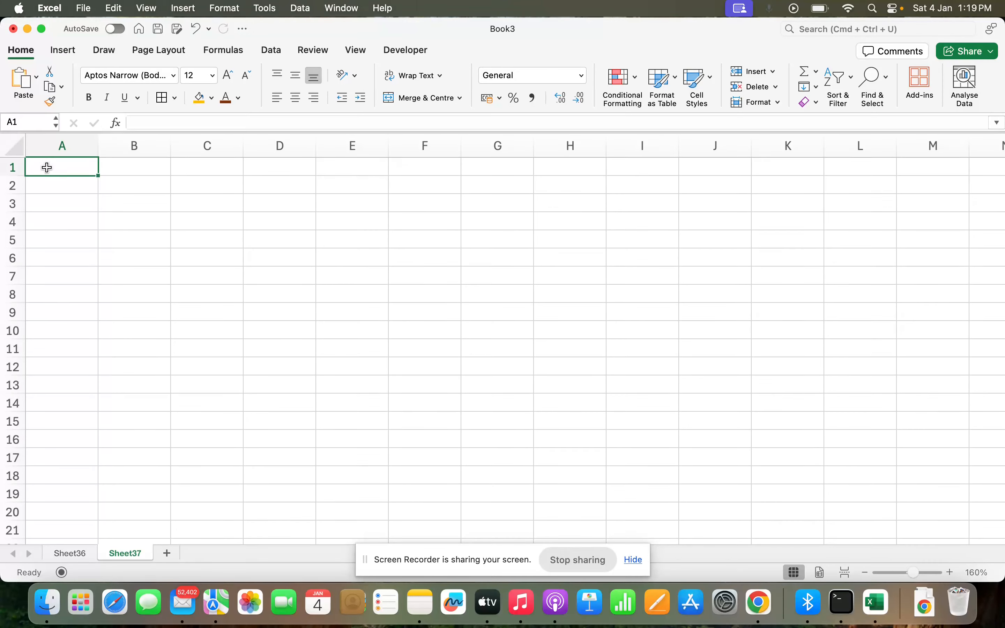
Step: Enter the column headers Cell and Value in cells A1 and B1
type("Cel")
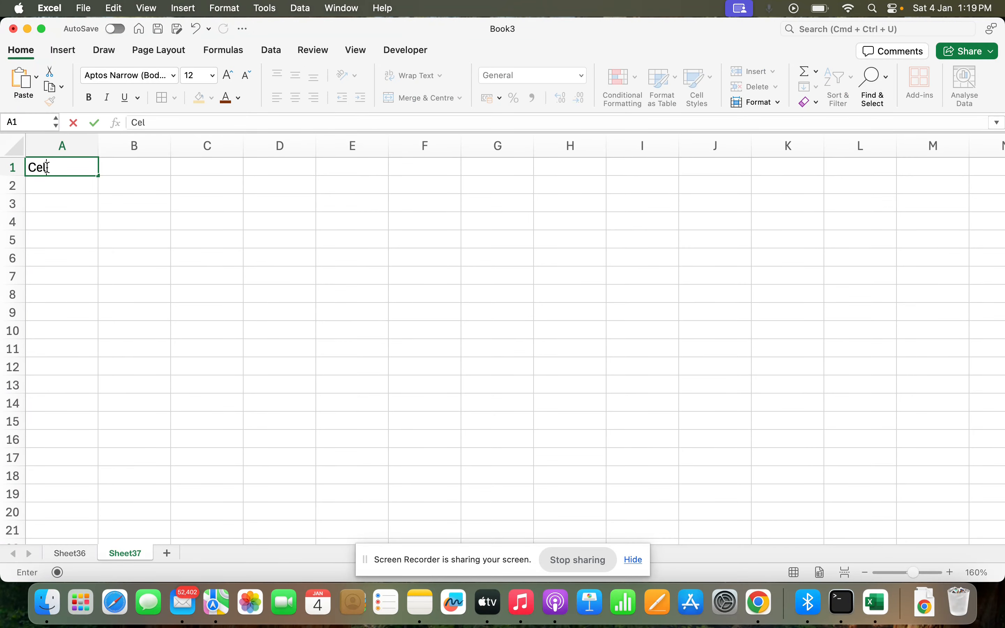
type("l")
key("Tab")
type("Value")
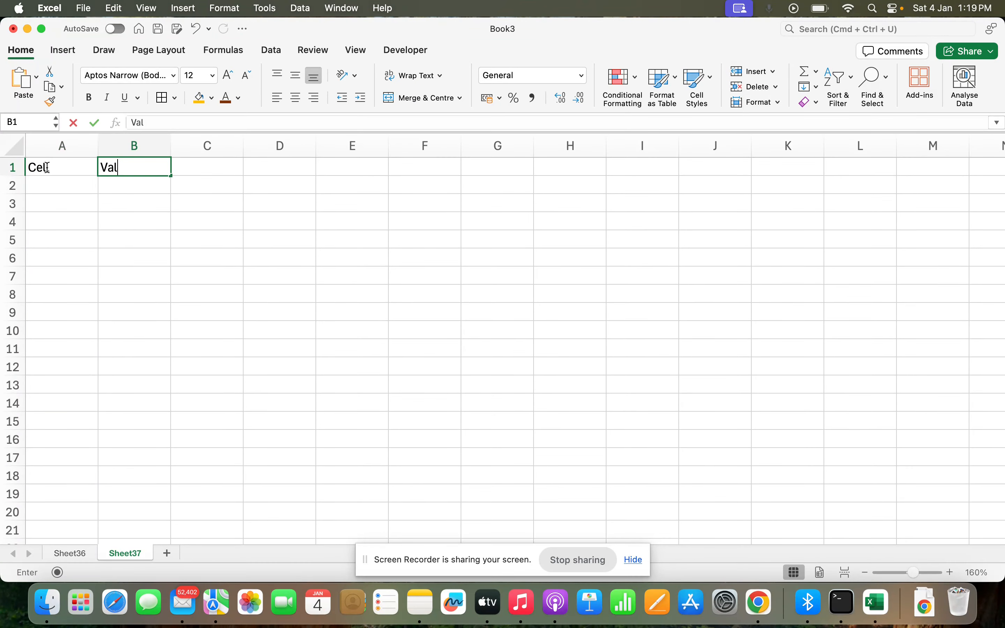
key("Return")
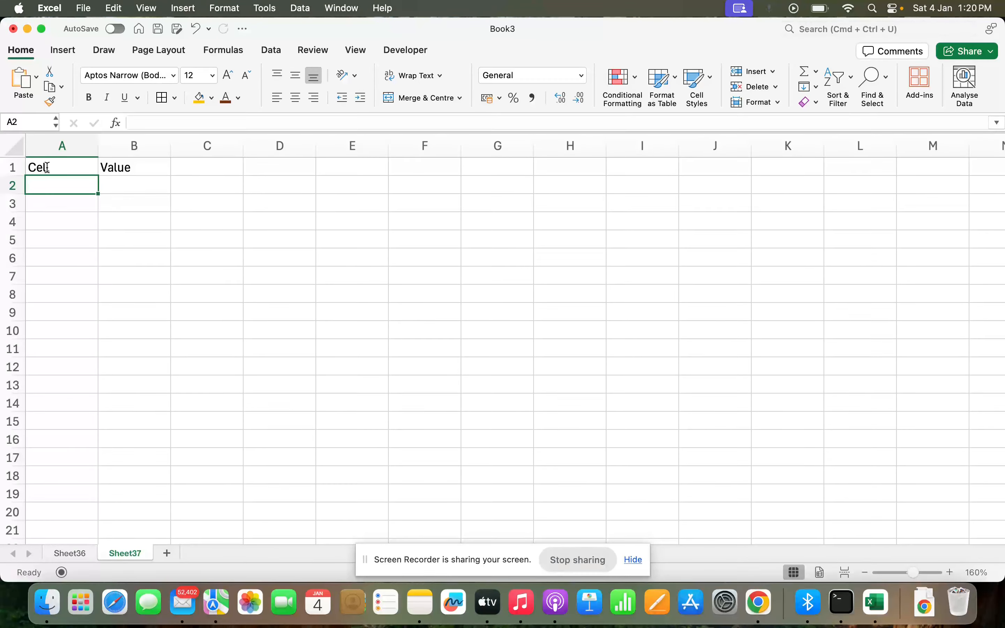
Step: Enter the cell address B2 as text in cell A2, under the Cell header
type("B3")
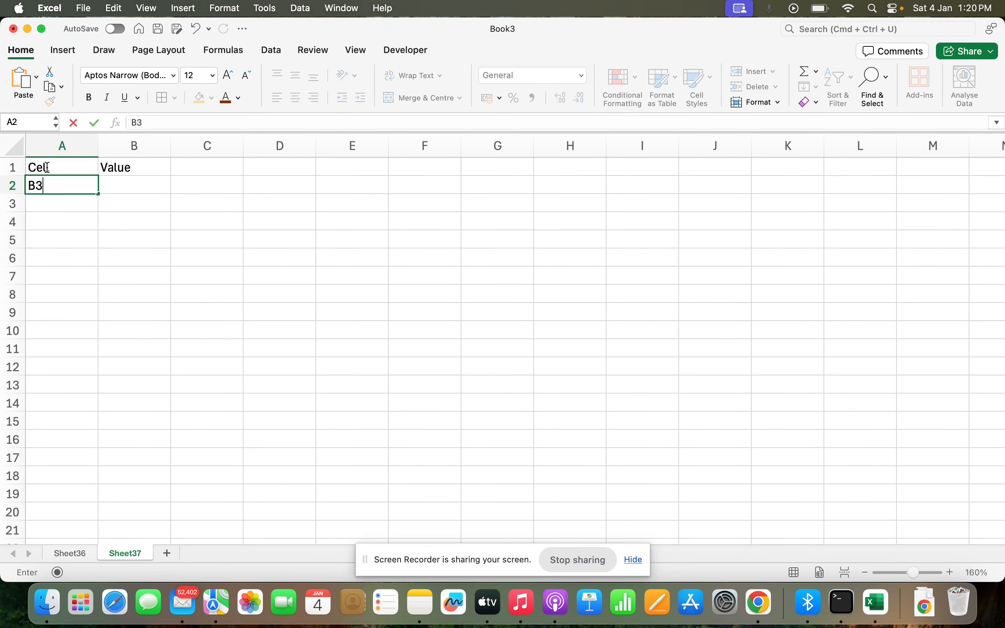
key("Tab")
key("shift+Tab")
key("Tab")
left_click(13, 185)
left_click(57, 182)
left_click(140, 184)
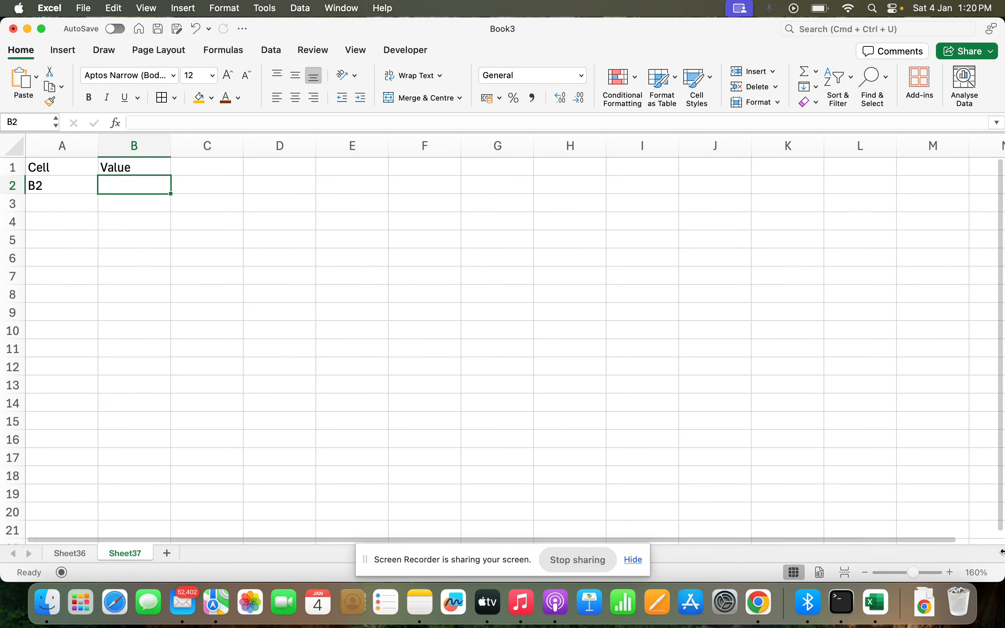
Step: Enlarge the sheet to 190% and enter 200 in cell B2
left_click(949, 572)
left_click(949, 572)
left_click(949, 572)
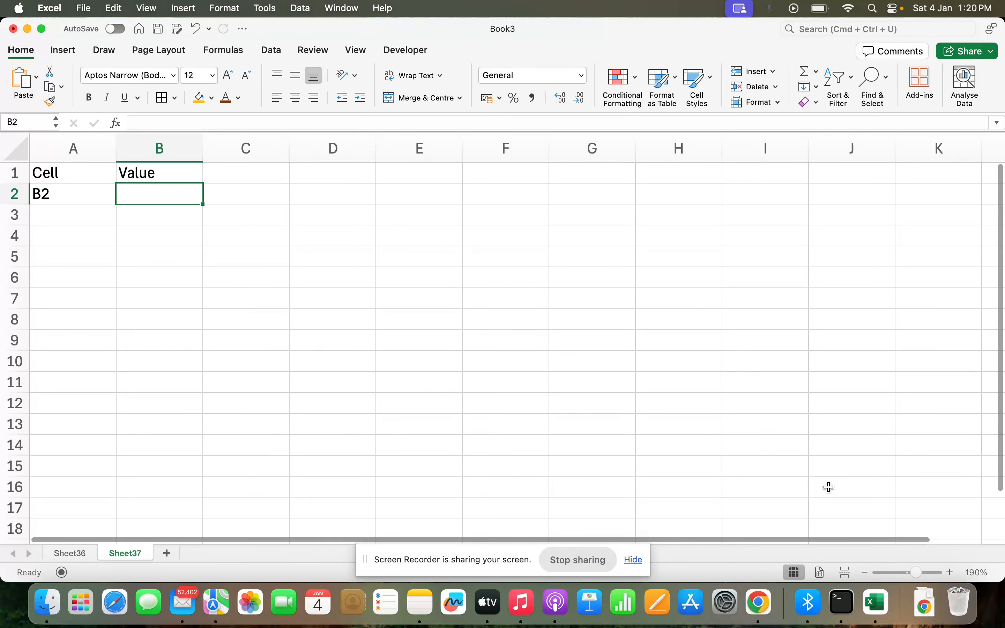
type("200")
key("Return")
left_click(382, 336)
left_click(162, 199)
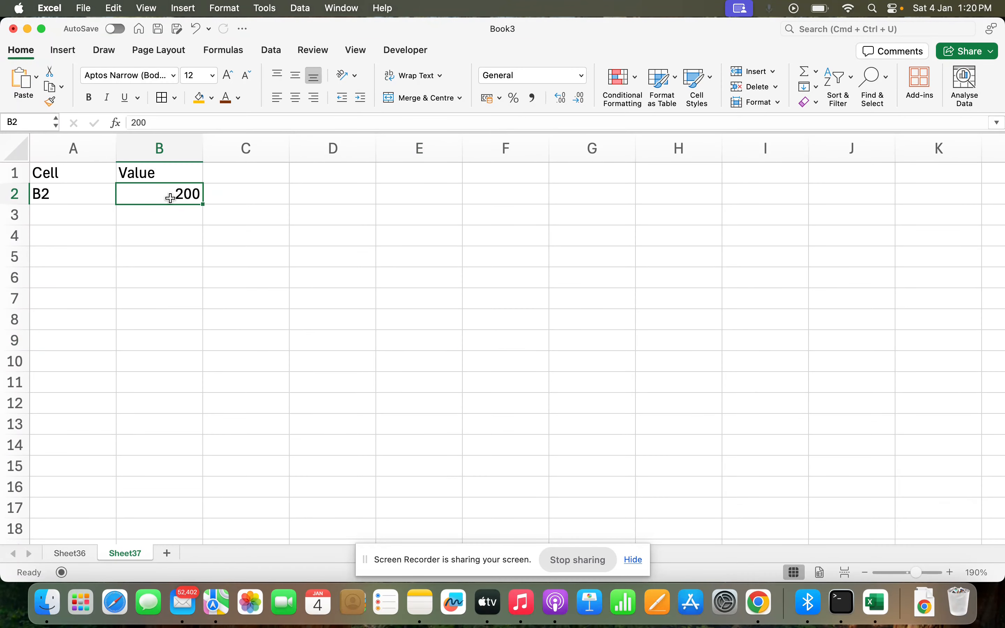
Step: Try a direct reference to cell B2 in cell F5, and clear it again
left_click(517, 252)
type("=")
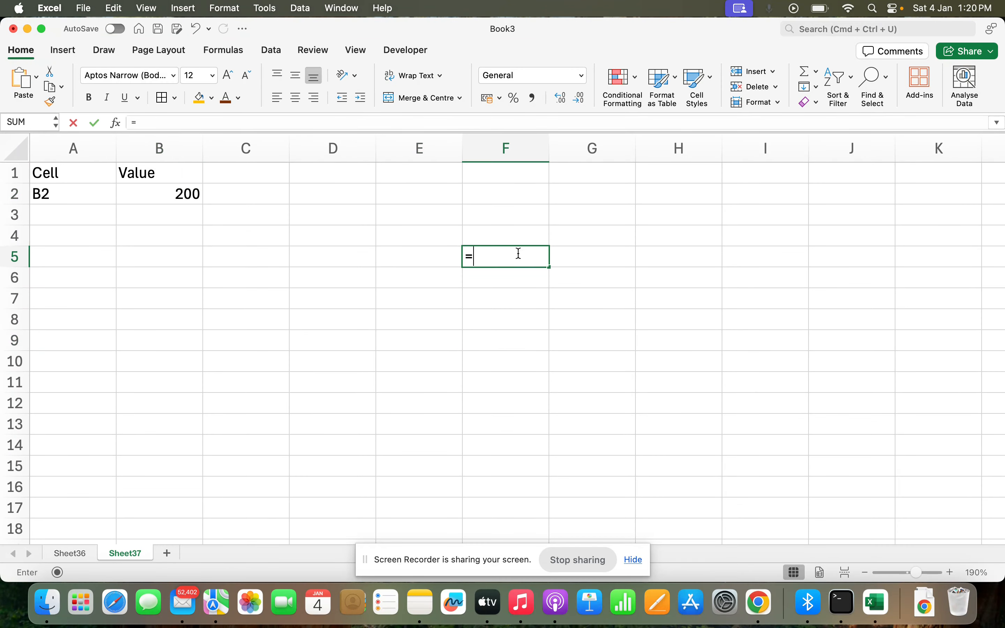
left_click(148, 190)
key("Return")
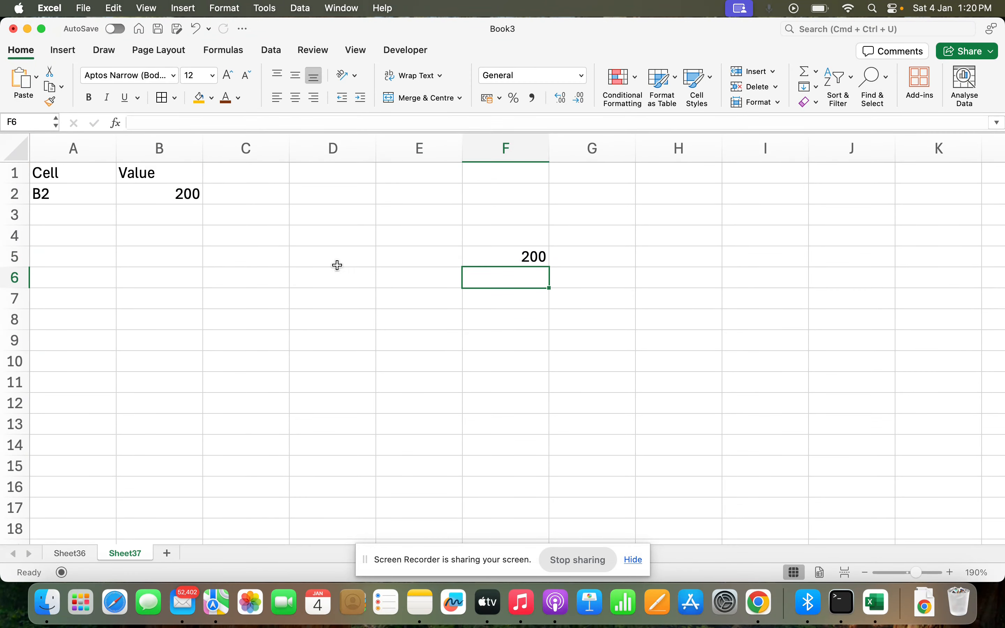
left_click(492, 255)
key("Delete")
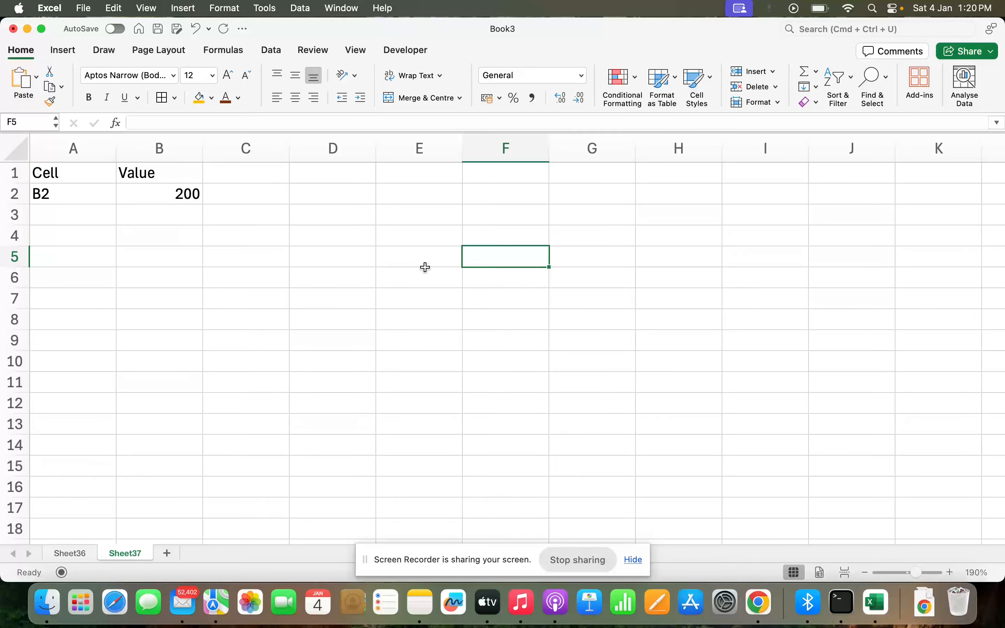
left_click(61, 195)
left_click(67, 149)
left_click(62, 214)
left_click(61, 200)
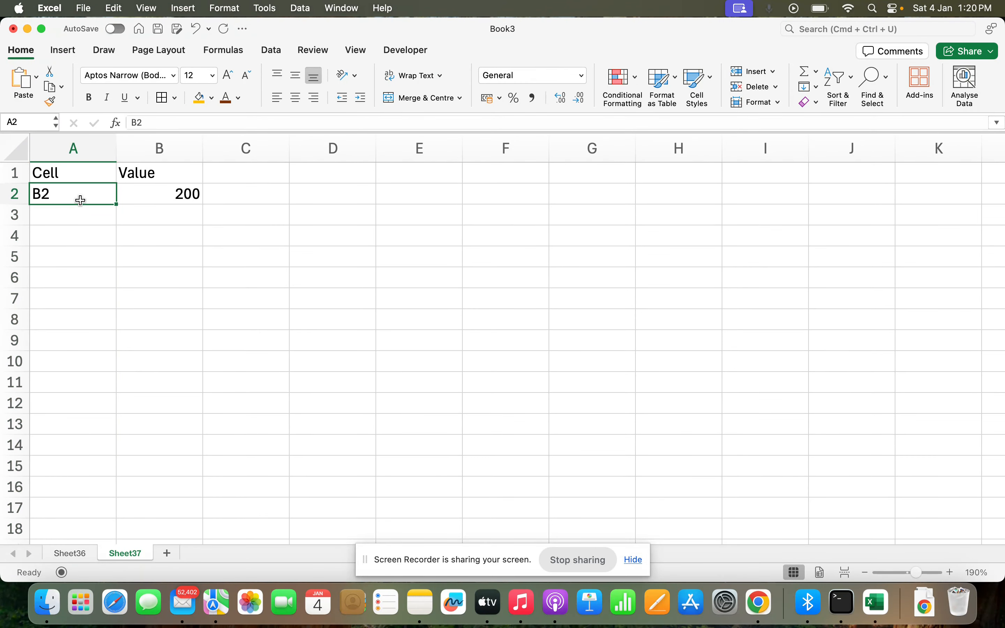
left_click(166, 194)
left_click(498, 253)
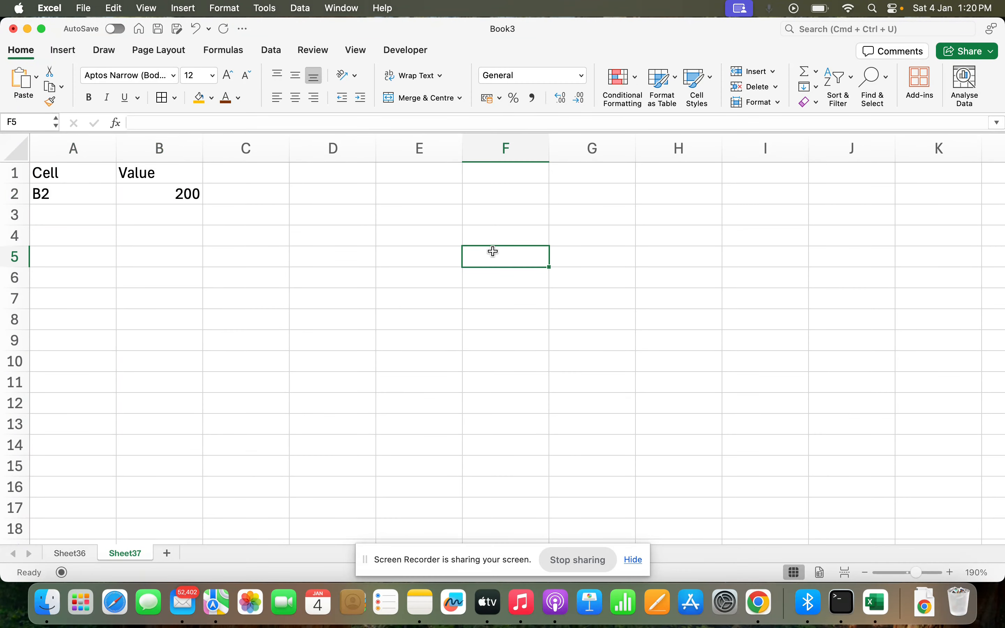
left_click(187, 195)
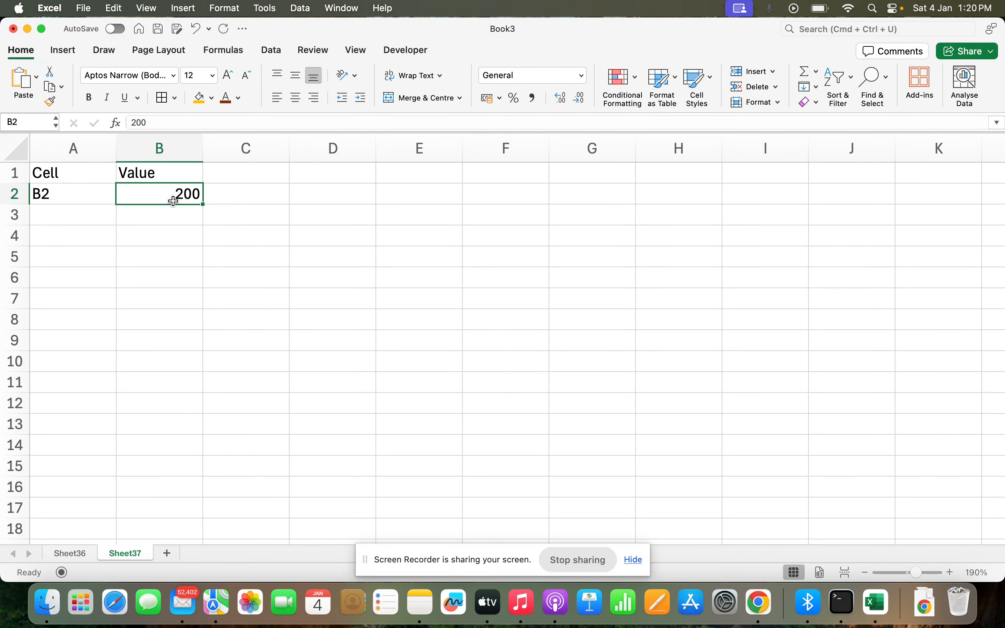
Step: Enter the formula =INDIRECT(A2) in cell F2 to return the value of the cell named in A2
left_click(504, 200)
type("=indir")
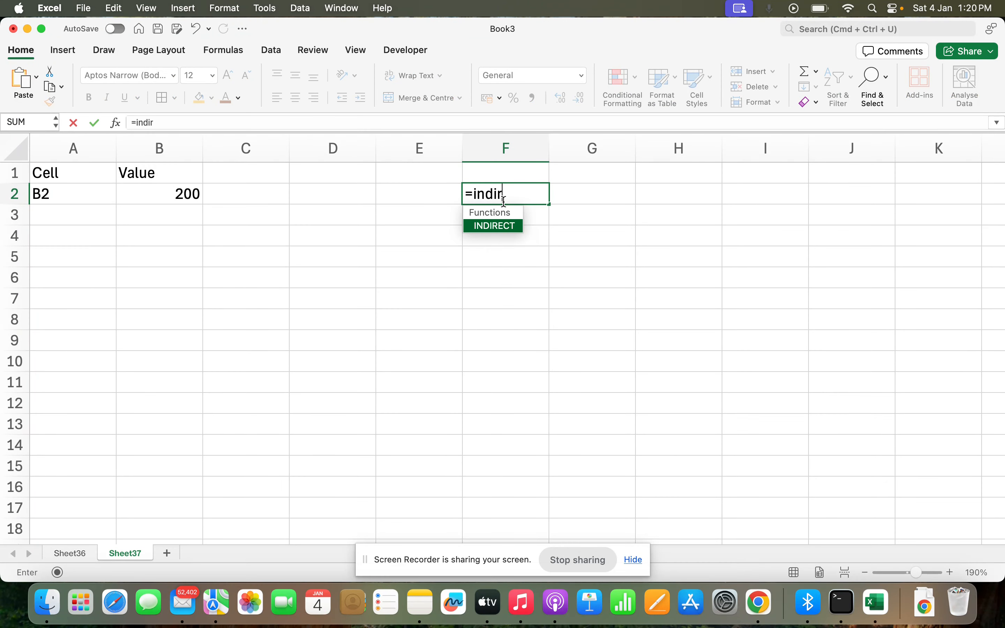
key("Tab")
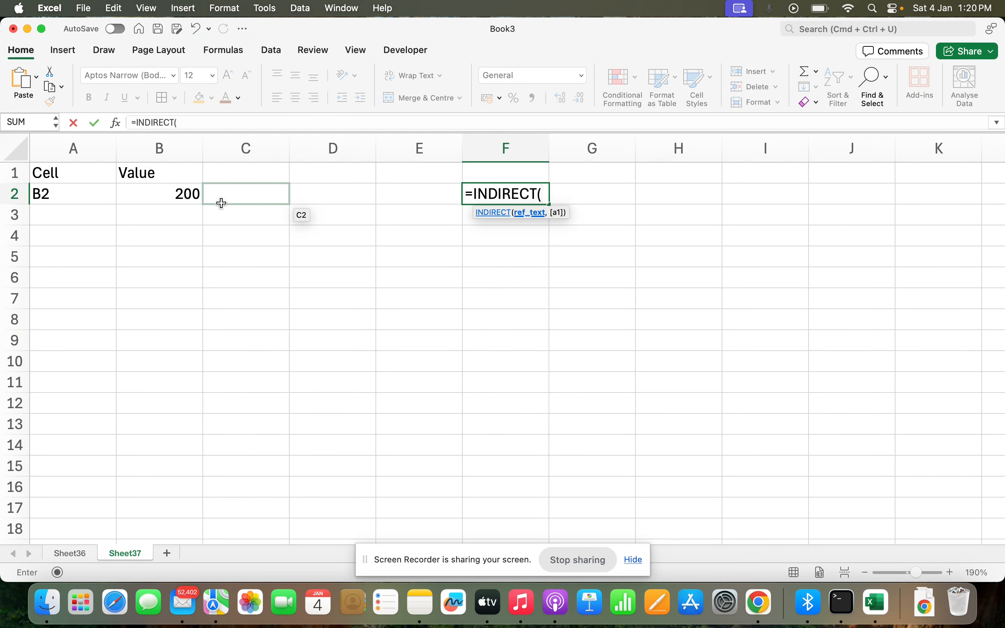
left_click(78, 195)
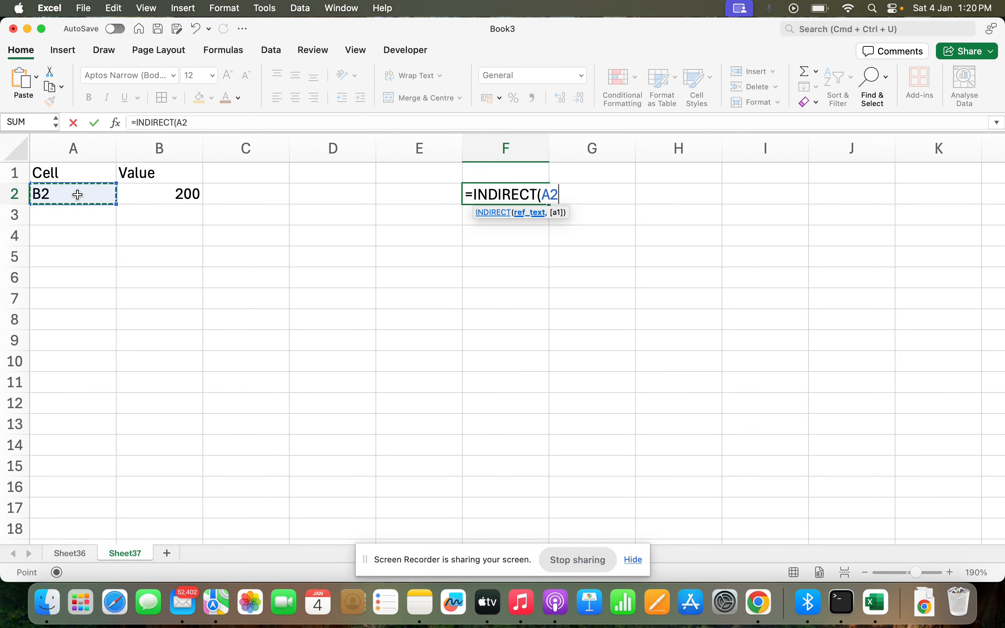
type(")")
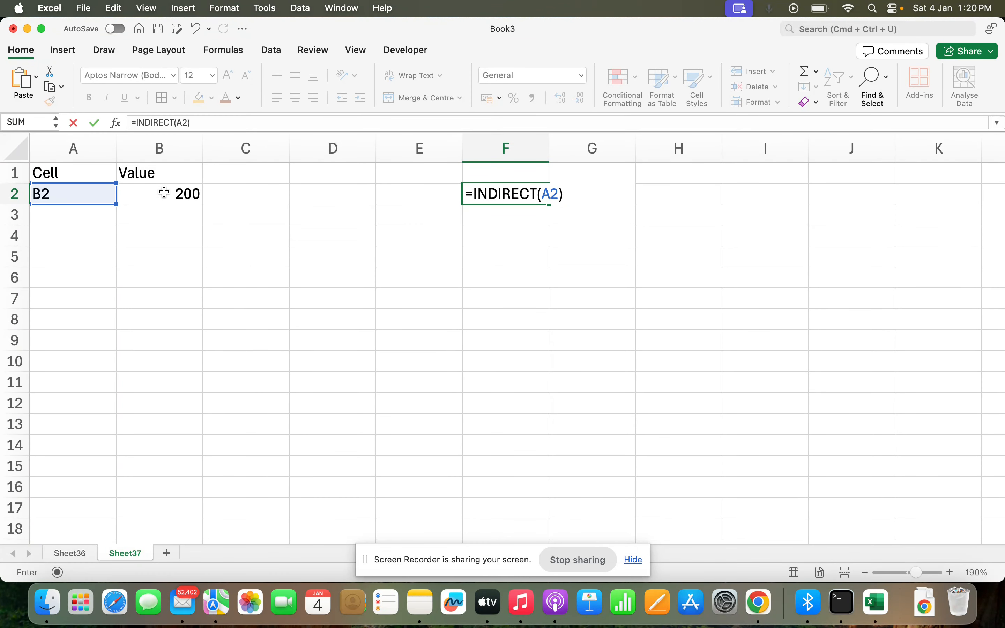
key("Return")
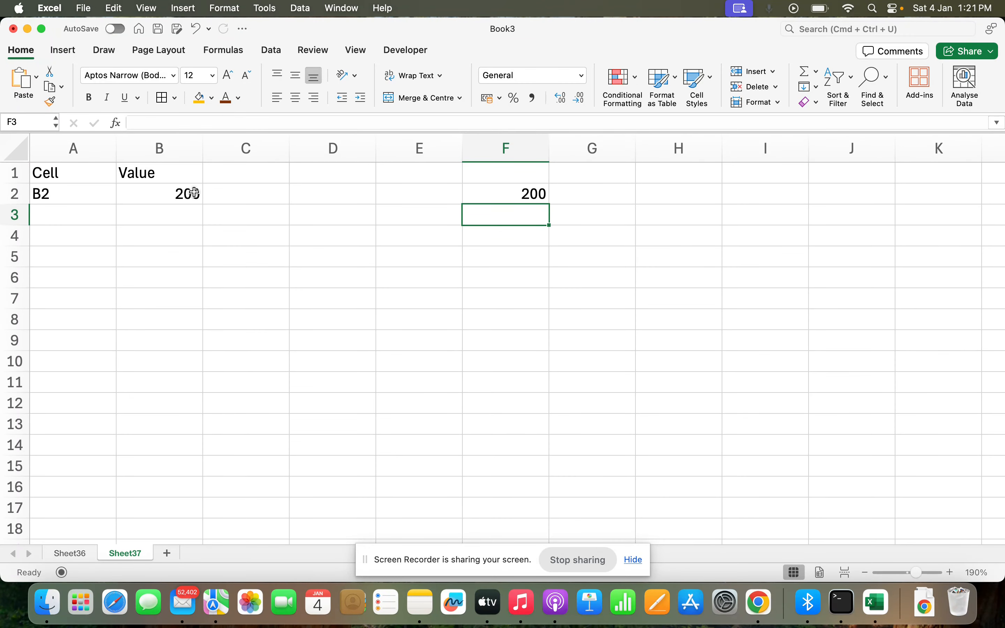
left_click(78, 252)
type("F")
key("Tab")
type("G")
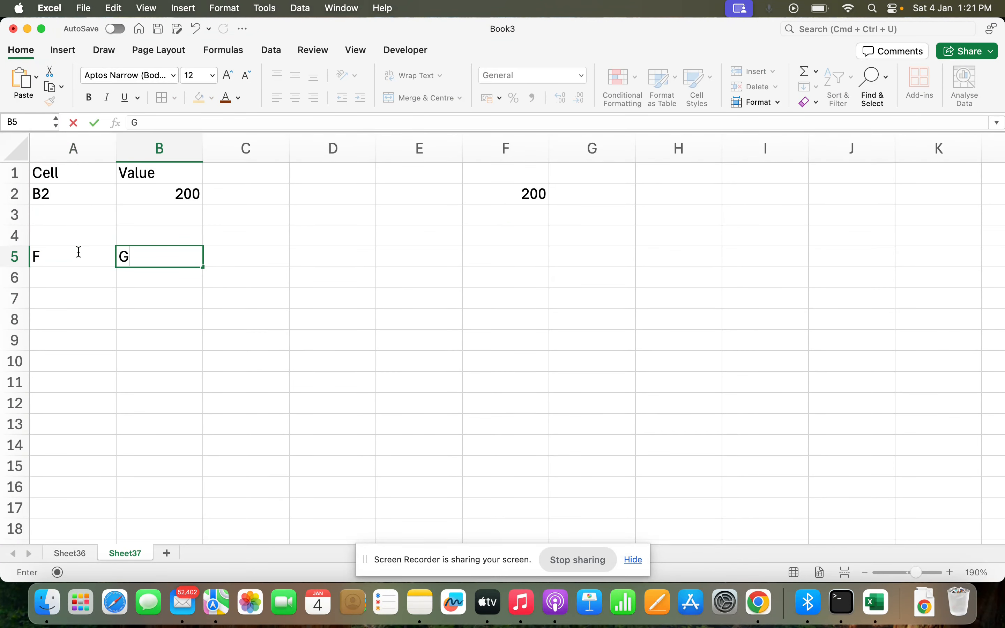
key("BackSpace")
Step: Enter the column letters A, B, C and D across cells A5 to D5
left_click(78, 252)
type("A")
key("Tab")
type("B")
key("Tab")
type("C")
key("Tab")
type("D")
key("Return")
Step: Fill the column-letter cells A5:D5 with the orange-yellow fill colour
left_click(78, 252)
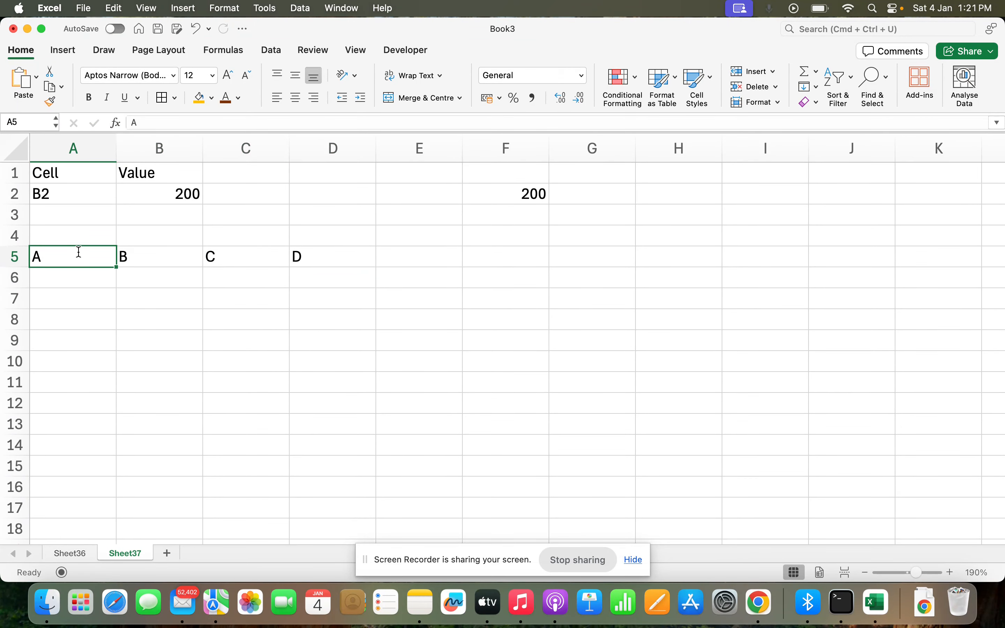
key("shift+Right")
key("shift+Right")
key("shift+Right")
left_click(193, 102)
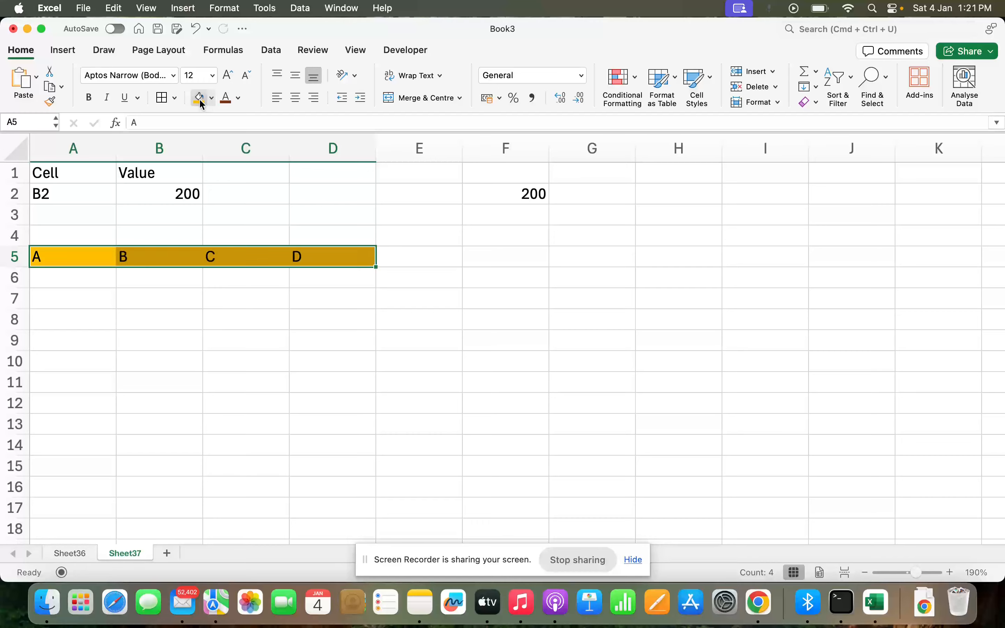
Step: Enter the headers Range, Sales 1, Sales 2 and Sales 3 across cells A6 to D6
left_click(94, 287)
type("Range")
key("Tab")
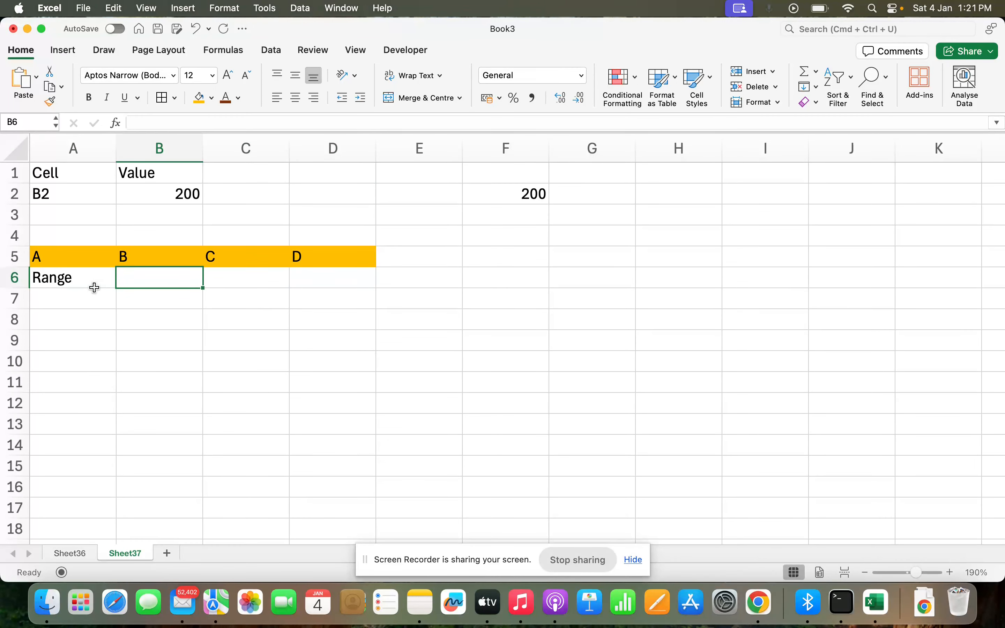
type("Sales 1`")
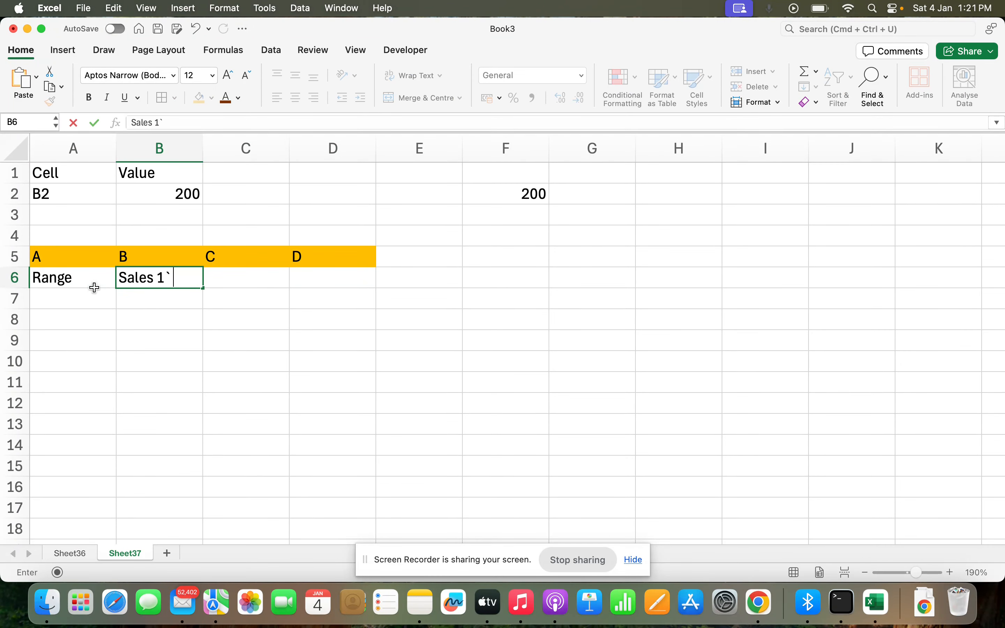
key("Tab")
type("Sales 2")
key("Tab")
type("Sales 3")
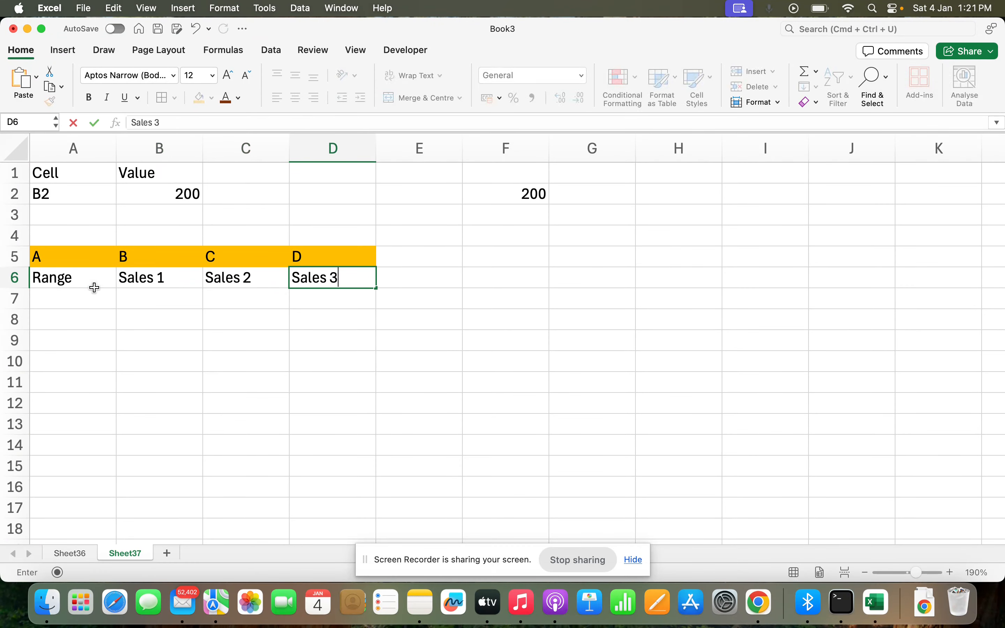
key("Return")
Step: Enter the sales values 1000, 2000 and 3000 in cells B7, C7 and D7
key("Tab")
type("1000")
key("Tab")
type("2000")
key("Tab")
type("3000")
key("Return")
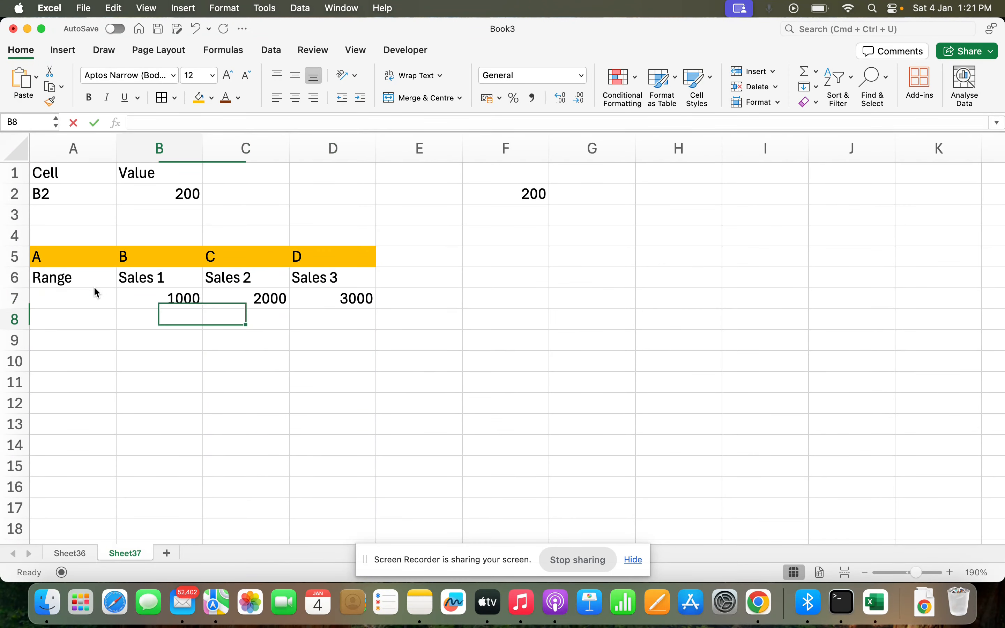
key("Left")
key("Up")
key("Up")
key("Down")
key("Down")
key("Right")
key("Right")
key("Up")
key("Up")
key("Left")
key("Down")
key("Right")
key("Right")
key("Right")
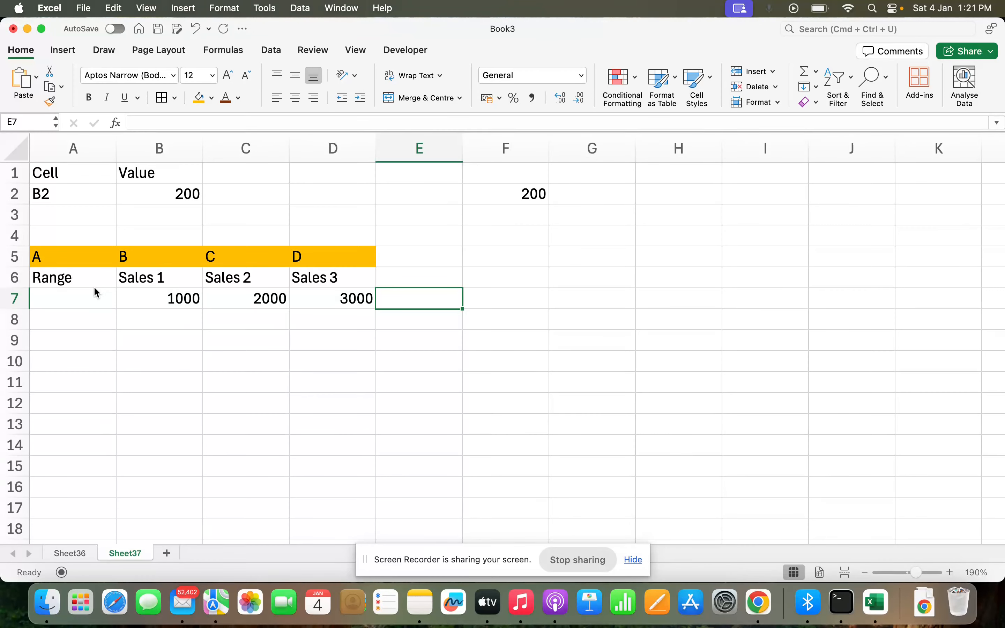
Step: Try the direct formula =B7:D7 in cell A7, and clear it again
left_click(71, 302)
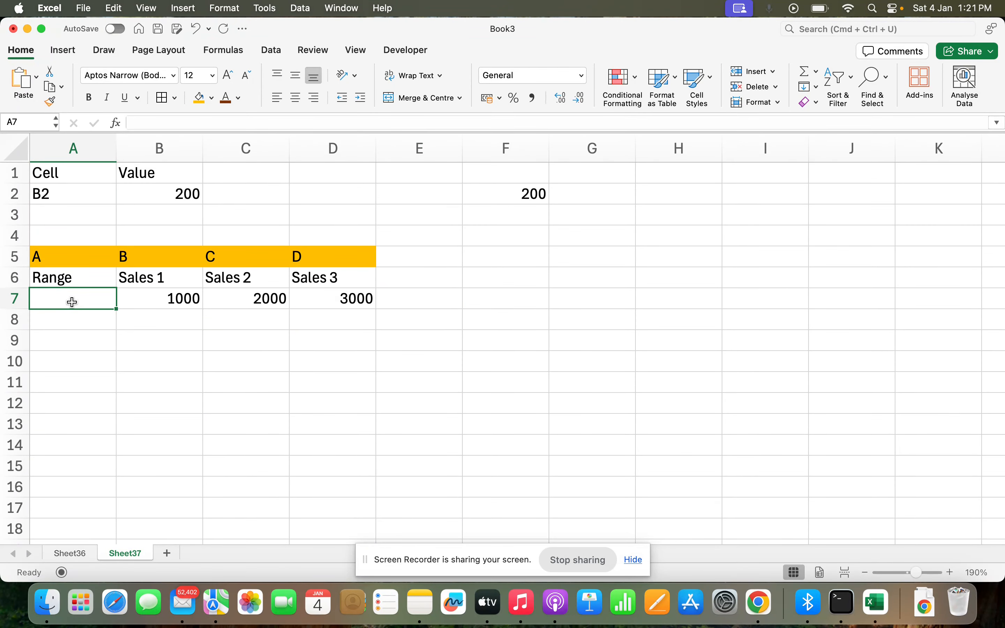
type("B")
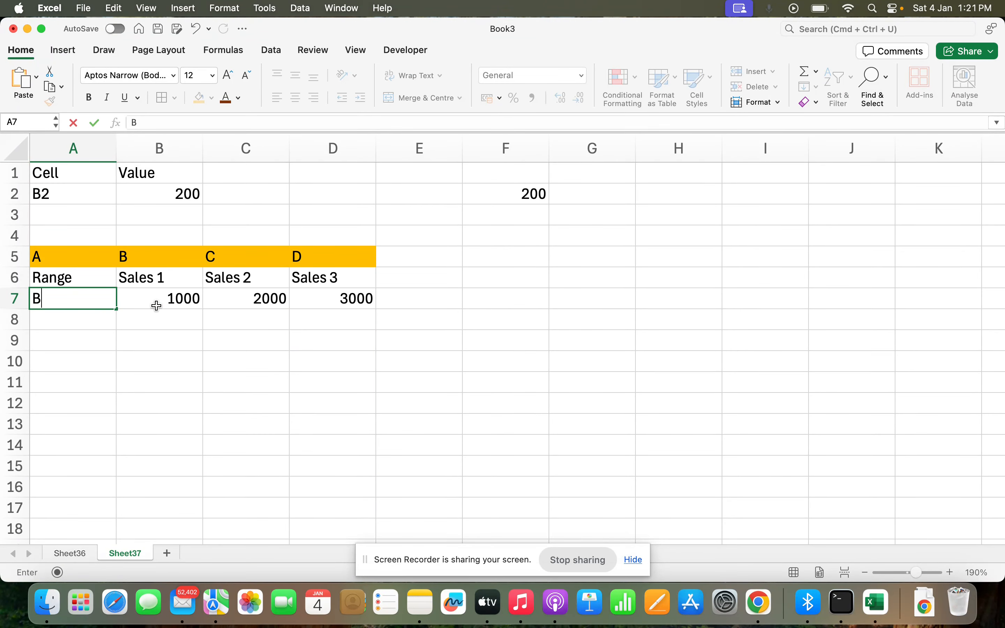
key("BackSpace")
type("=")
left_click(176, 305)
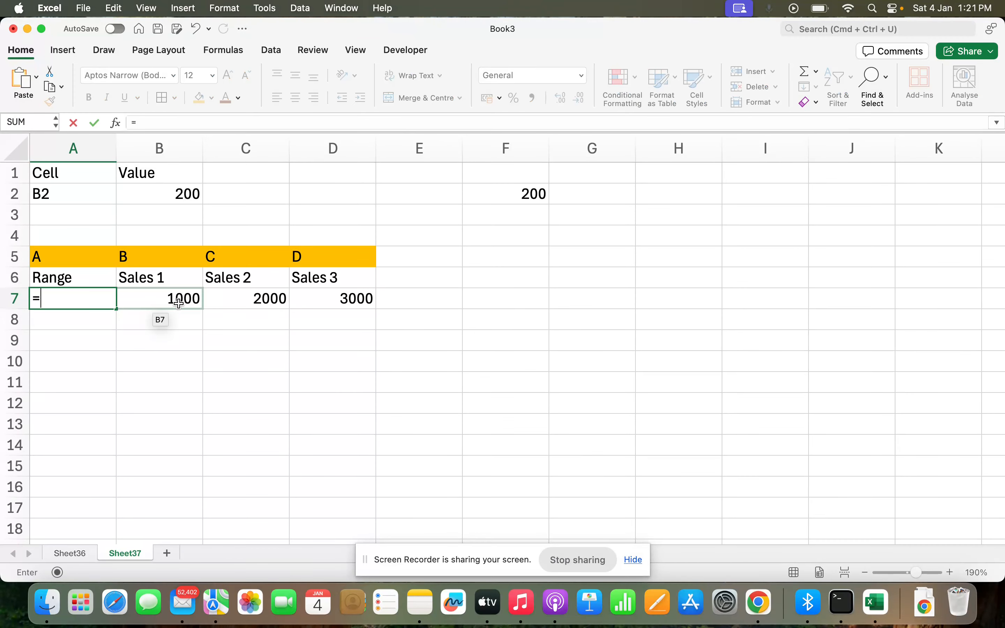
left_click(316, 293, "shift")
key("Return")
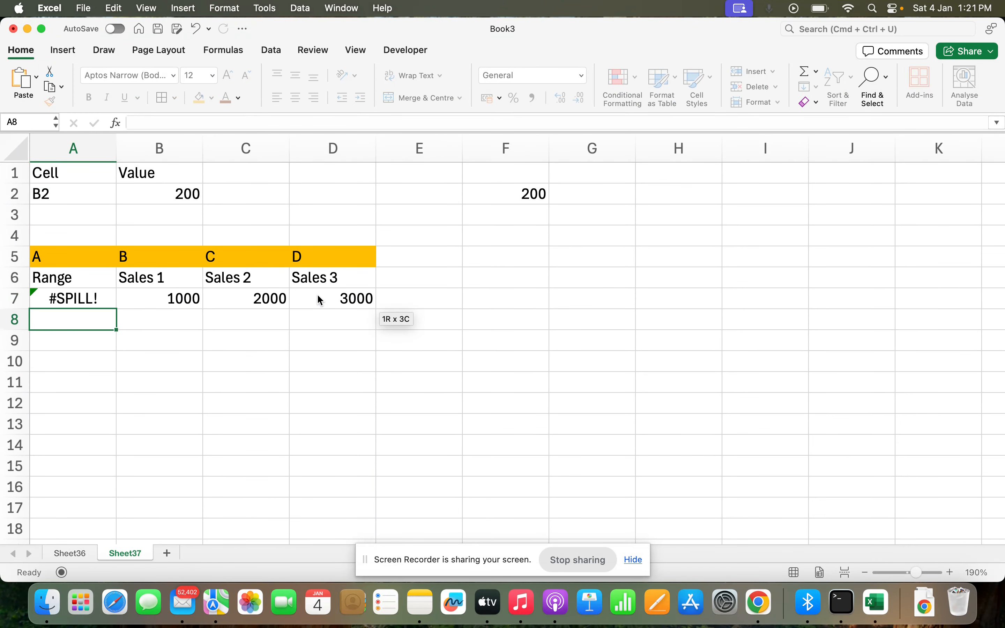
key("Up")
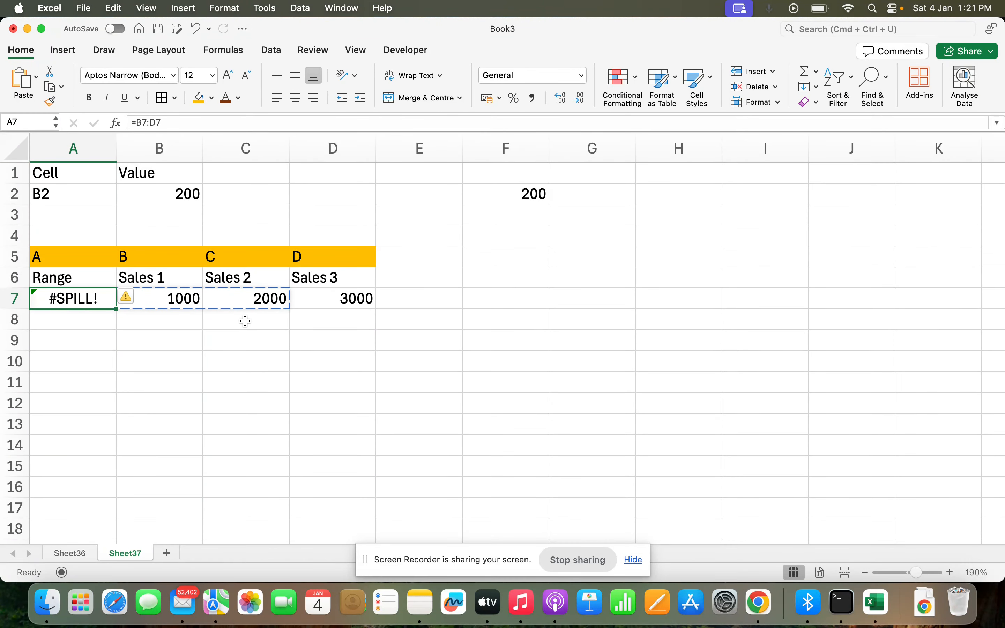
key("Delete")
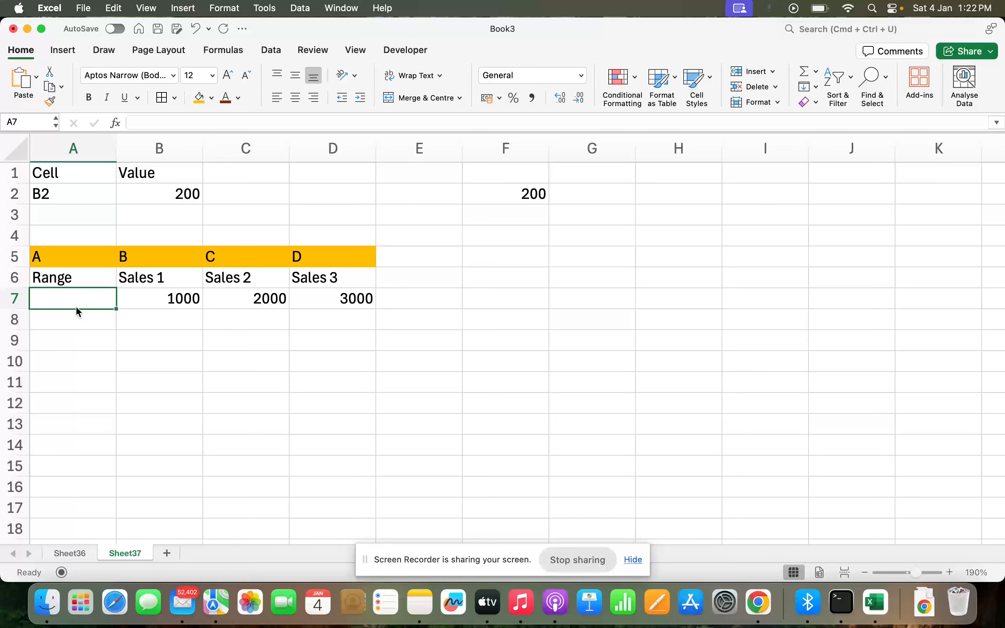
Step: Enter the range address B7:D7 as plain text in cell A7, and select the three sales values it covers
type("B7:D7")
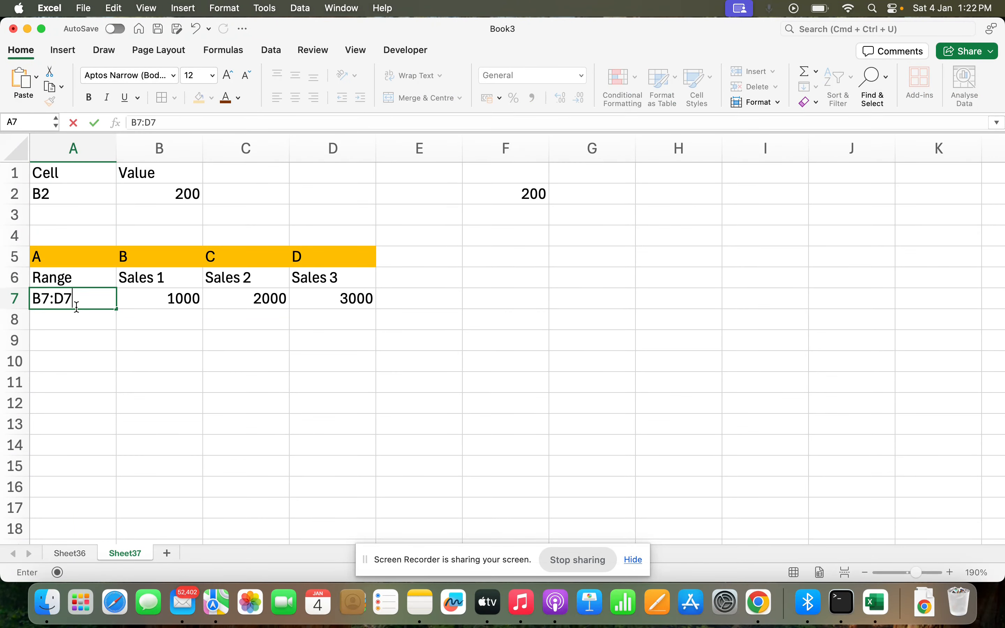
key("Return")
left_click(187, 298)
left_click_drag(188, 298, 352, 298)
Step: Enter the formula =INDIRECT(A7) in cell F5 to return the values of the range address stored as text
left_click(559, 278)
left_click(519, 277)
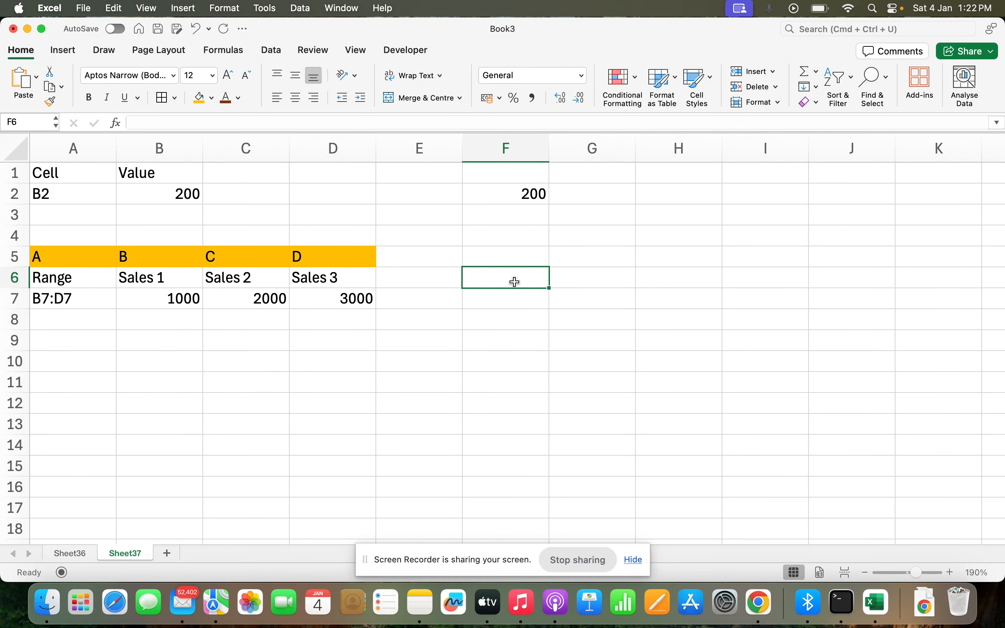
key("Up")
type("=indi")
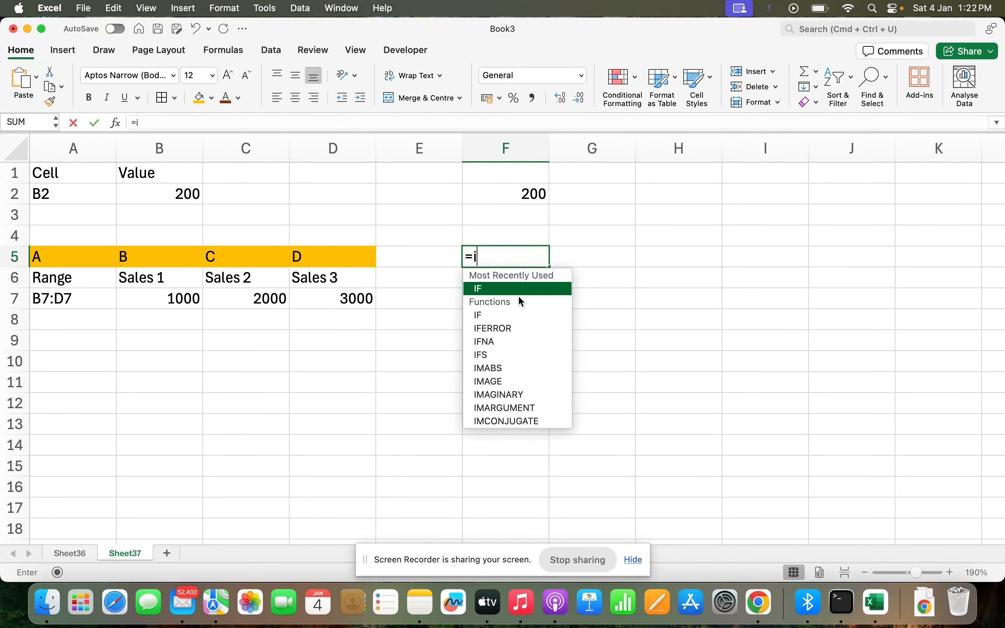
key("Tab")
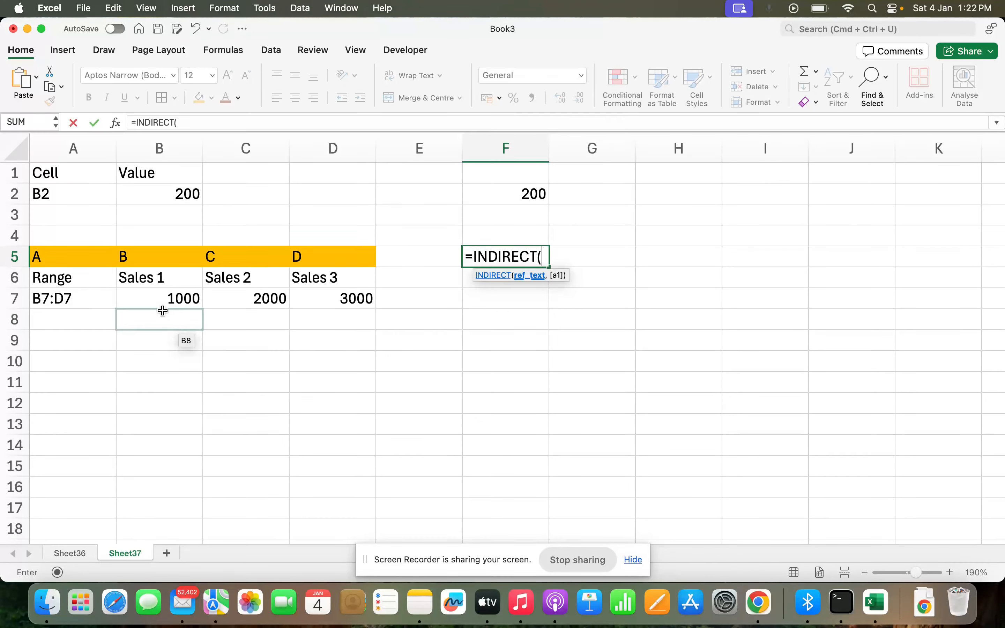
left_click(87, 293)
type(")")
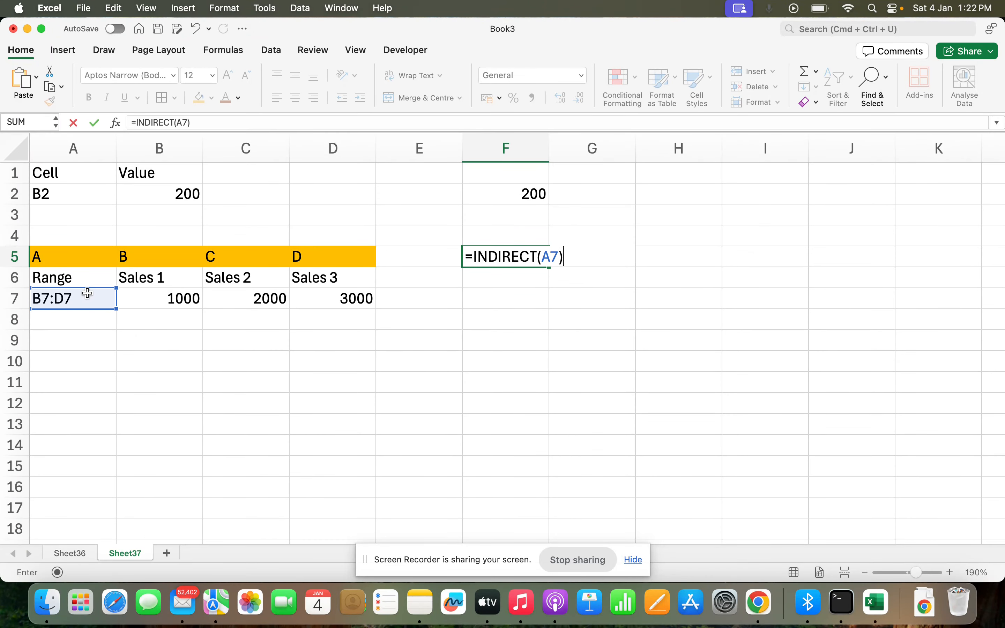
key("Return")
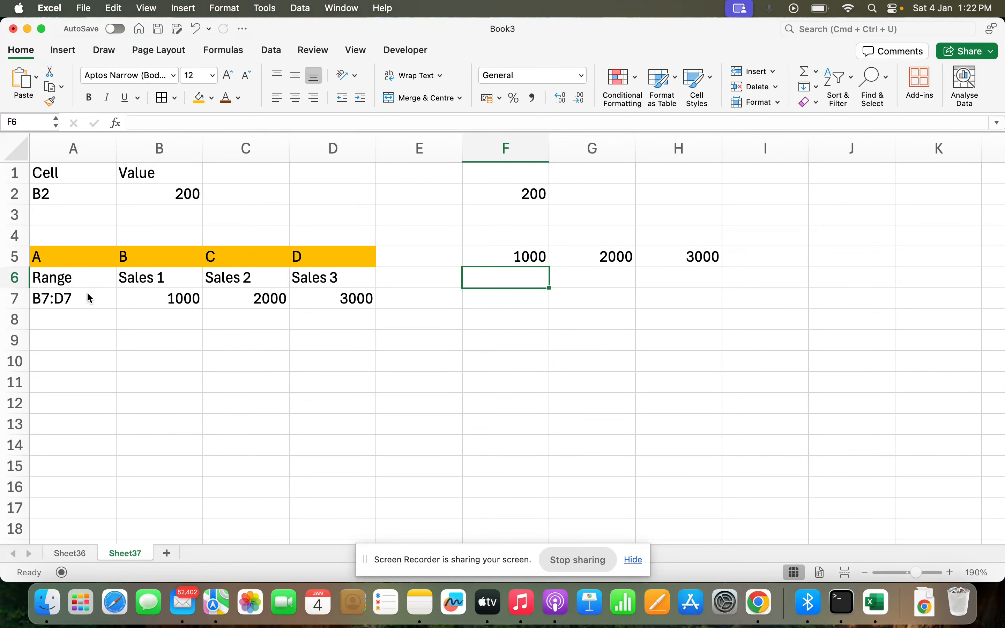
Step: Wrap the formula in cell F5 in SUM so it reads =SUM(INDIRECT(A7))
left_click(521, 253)
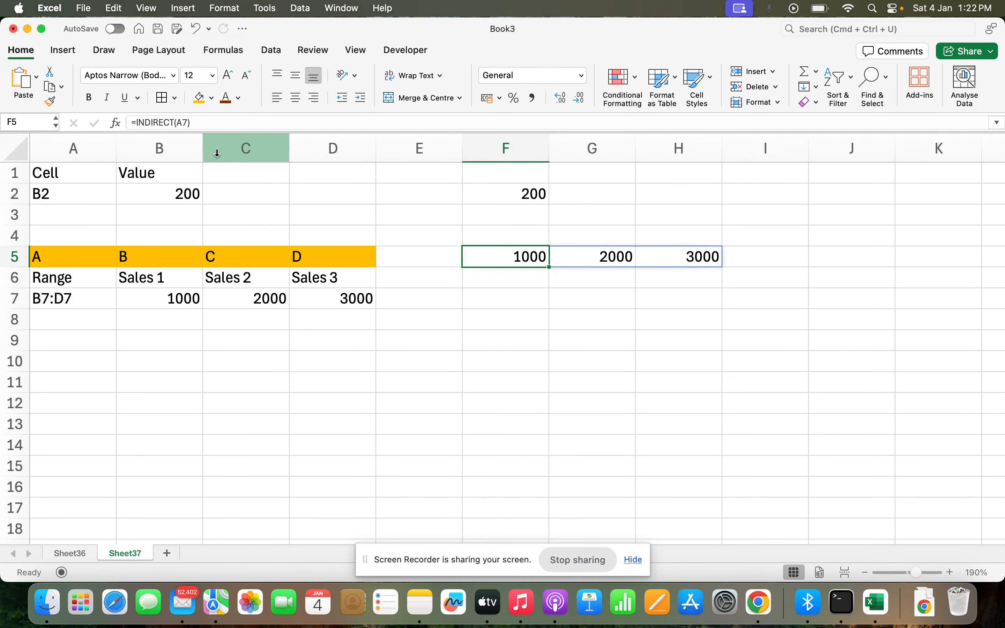
left_click(137, 123)
type("sum(")
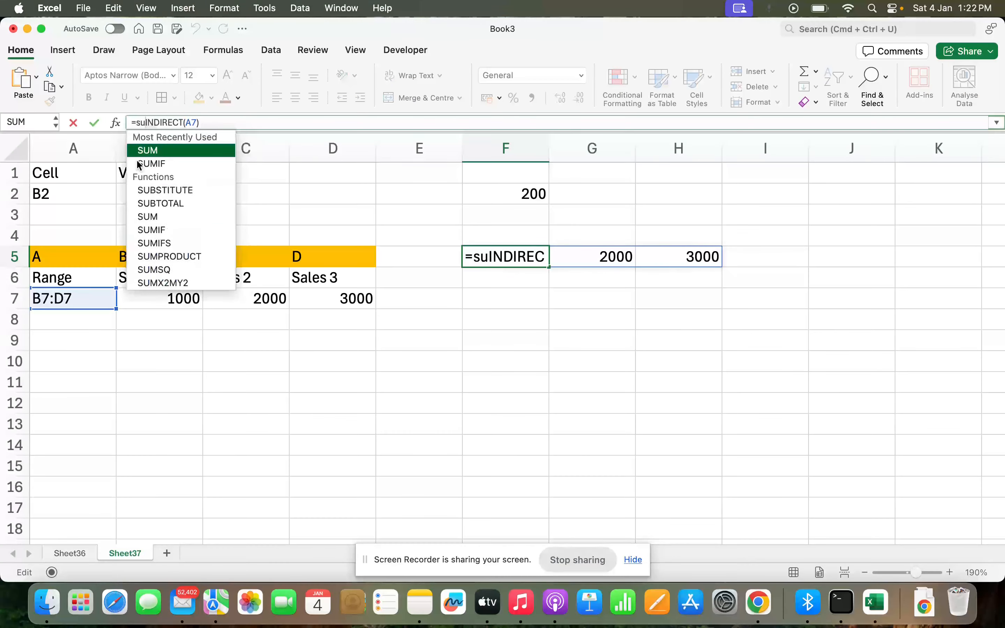
left_click(236, 119)
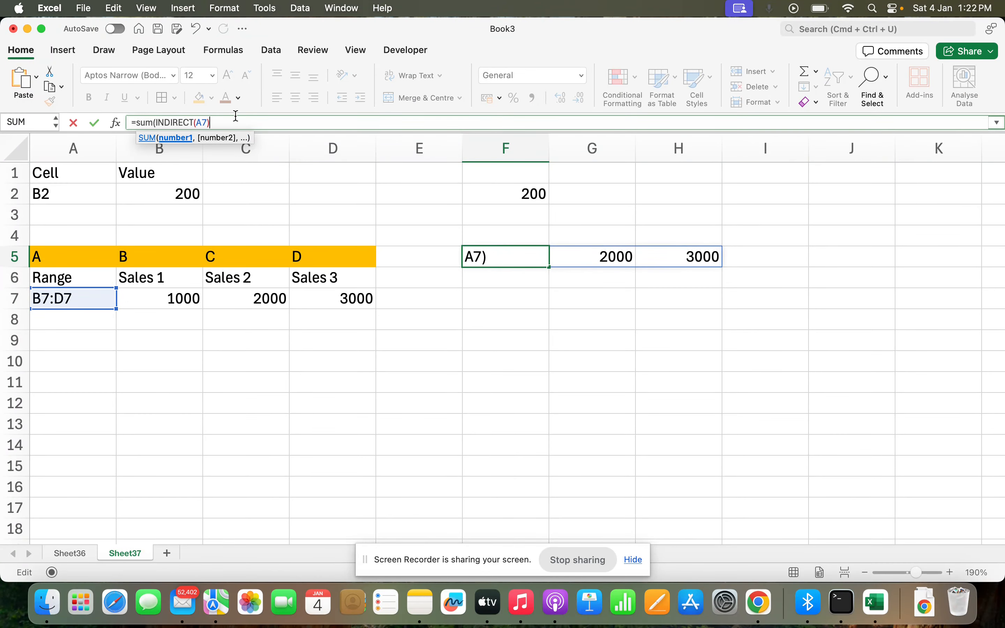
type(")")
key("Return")
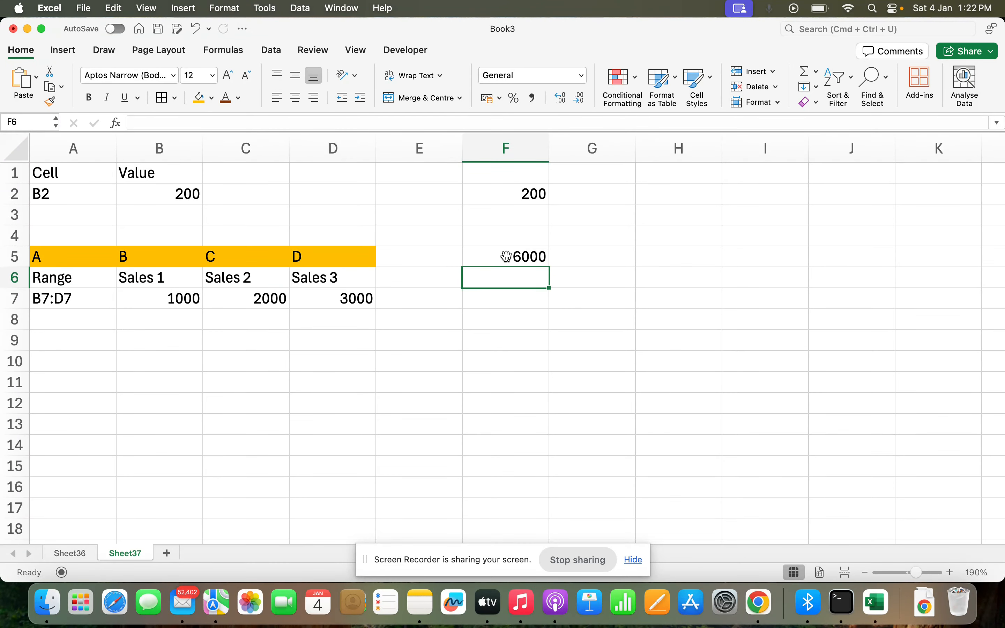
Step: Change the range address in cell A7 to B7:C7, and check the sum formula in F5 against the sales values
double_click(85, 297)
key("BackSpace")
key("BackSpace")
type("C")
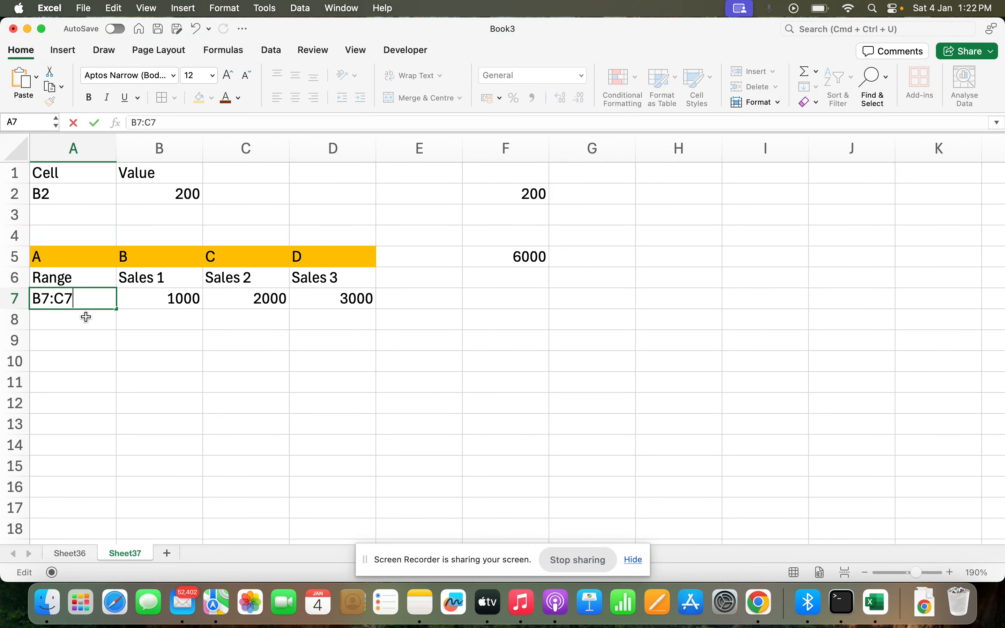
key("Return")
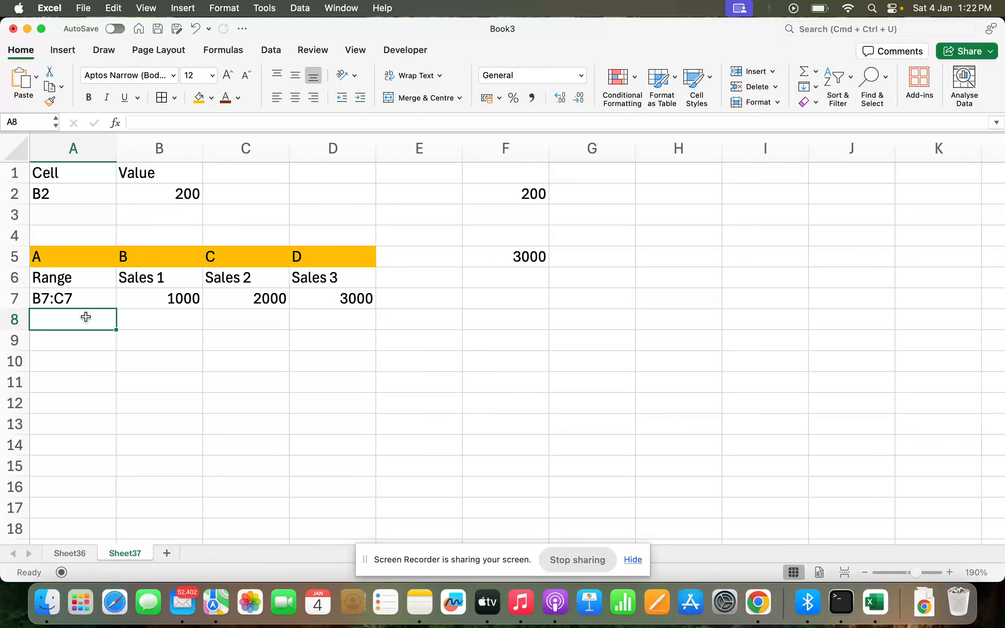
left_click(82, 299)
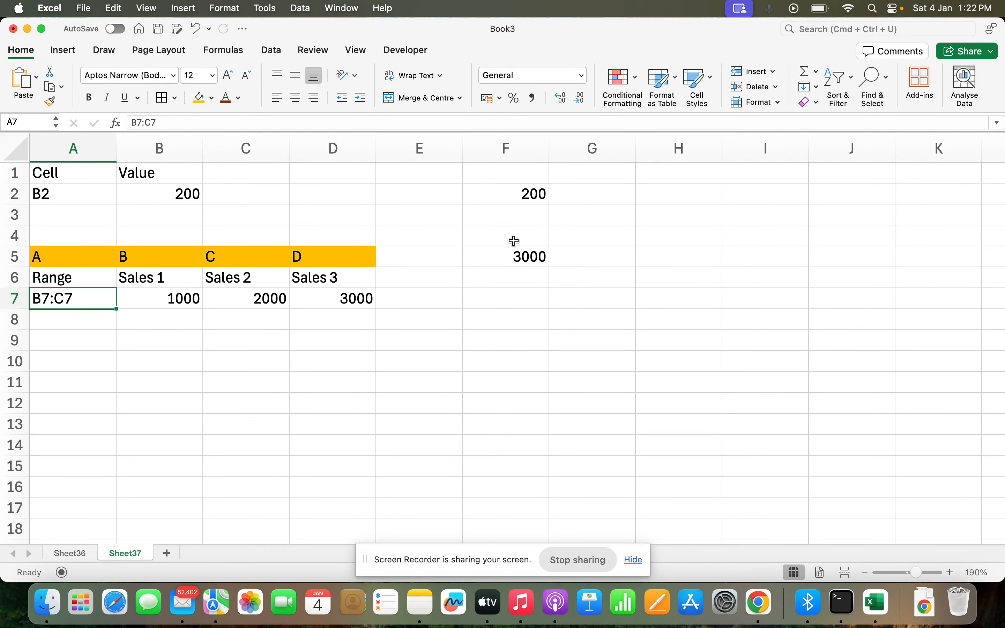
left_click(515, 257)
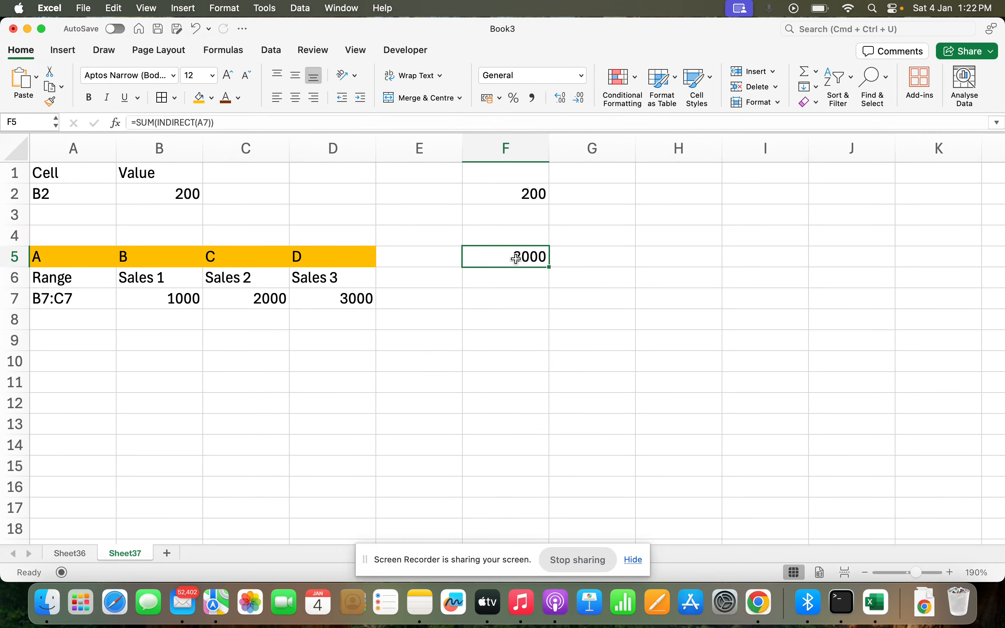
left_click_drag(170, 299, 350, 298)
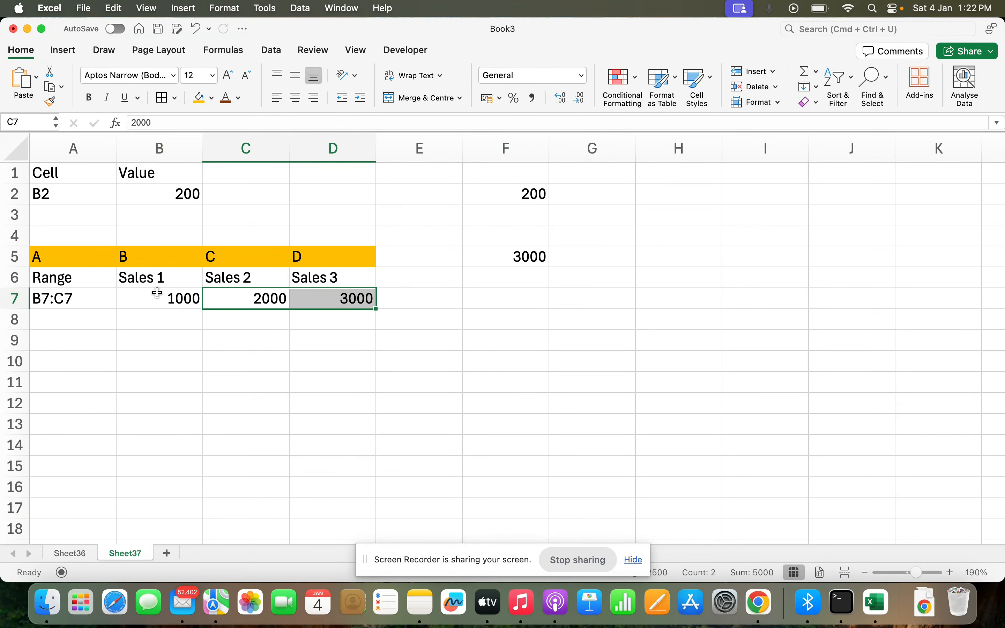
left_click(146, 297)
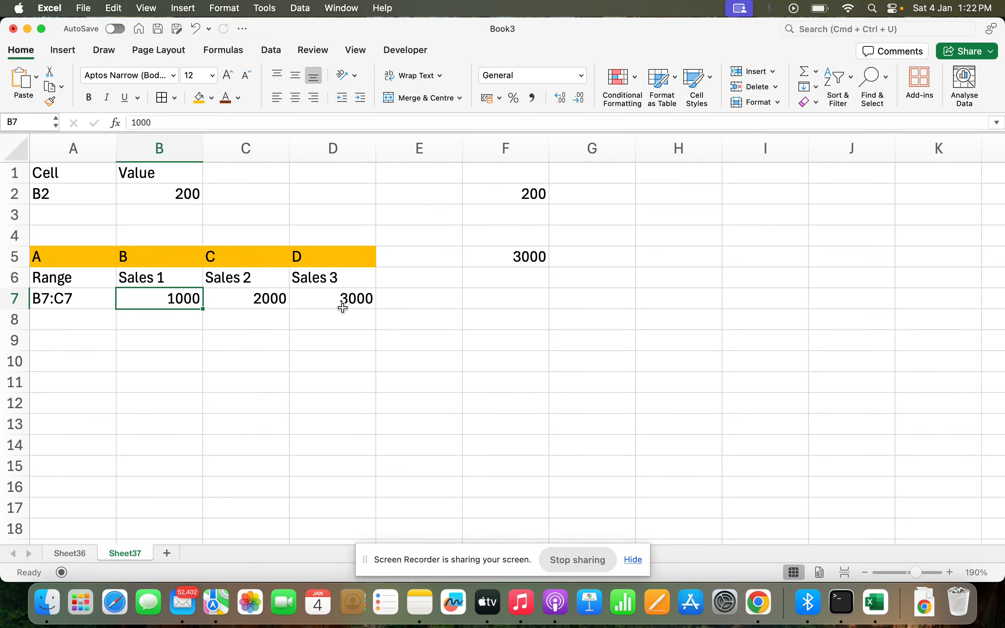
left_click(546, 258)
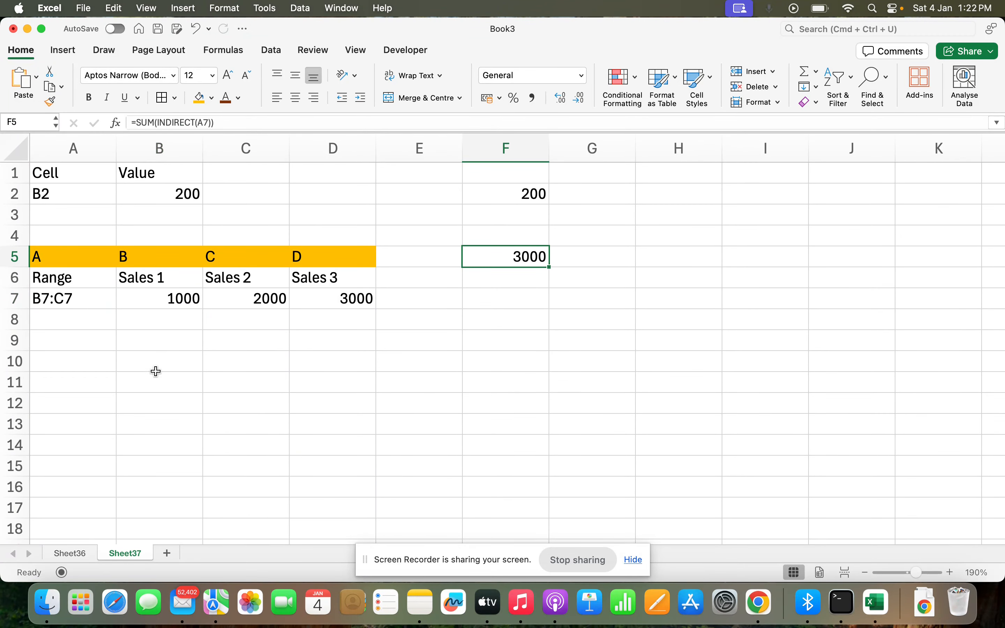
left_click(82, 300)
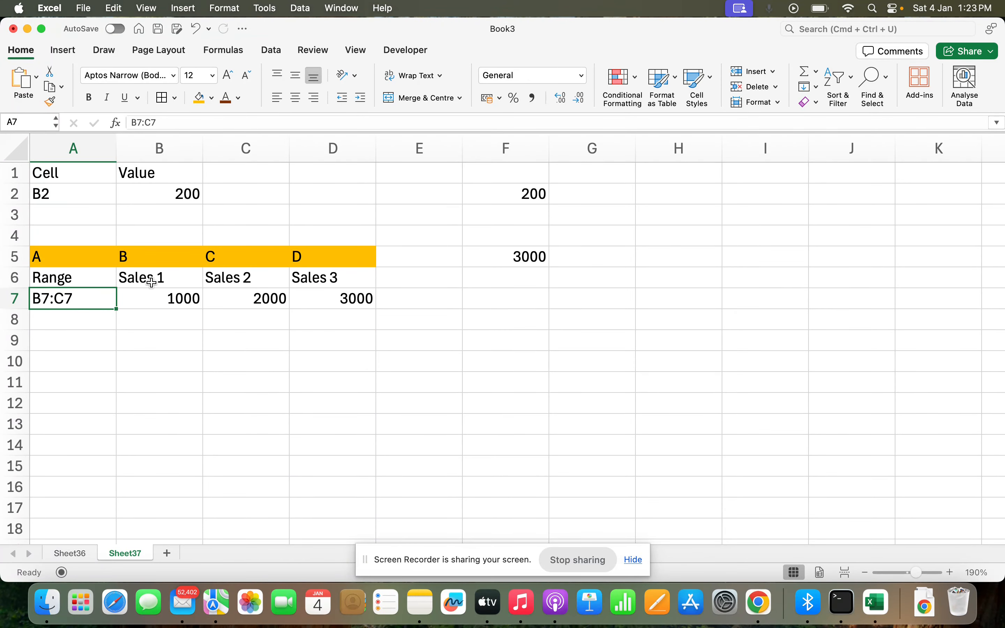
Step: Add a new worksheet after Sheet37 and enter 999 in its cell A1
left_click(167, 554)
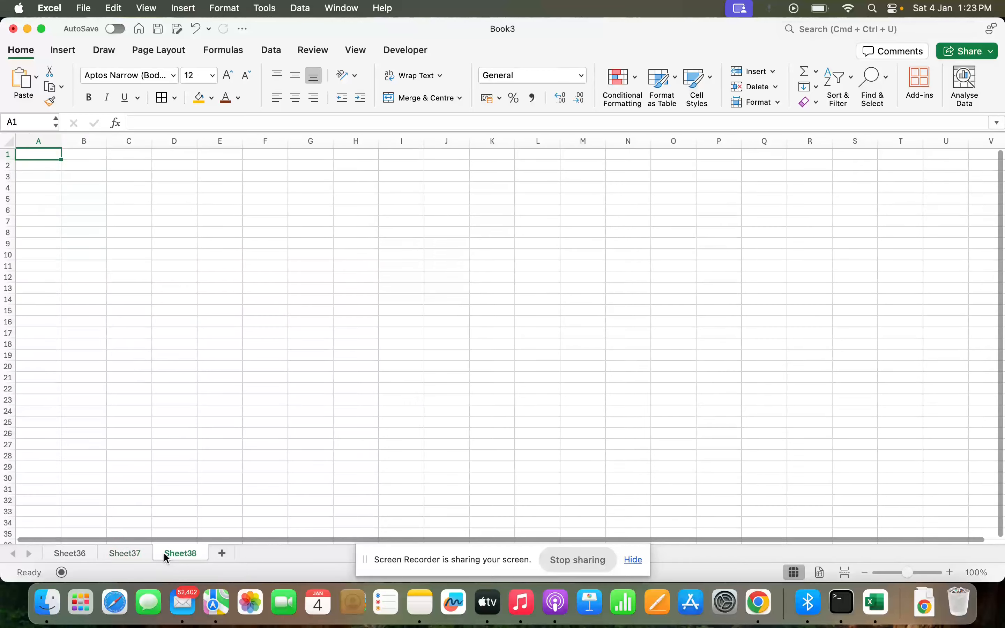
left_click(950, 573)
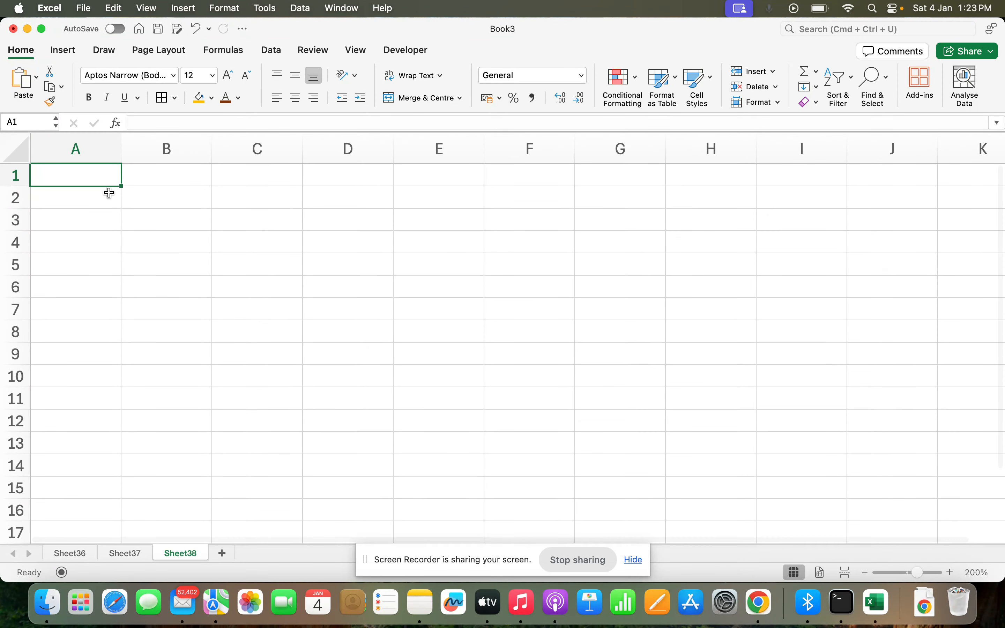
type("999")
left_click(106, 177)
Step: Enter the labels A and B in cells A10 and B10 of Sheet37, and fill both cells with orange
left_click(133, 557)
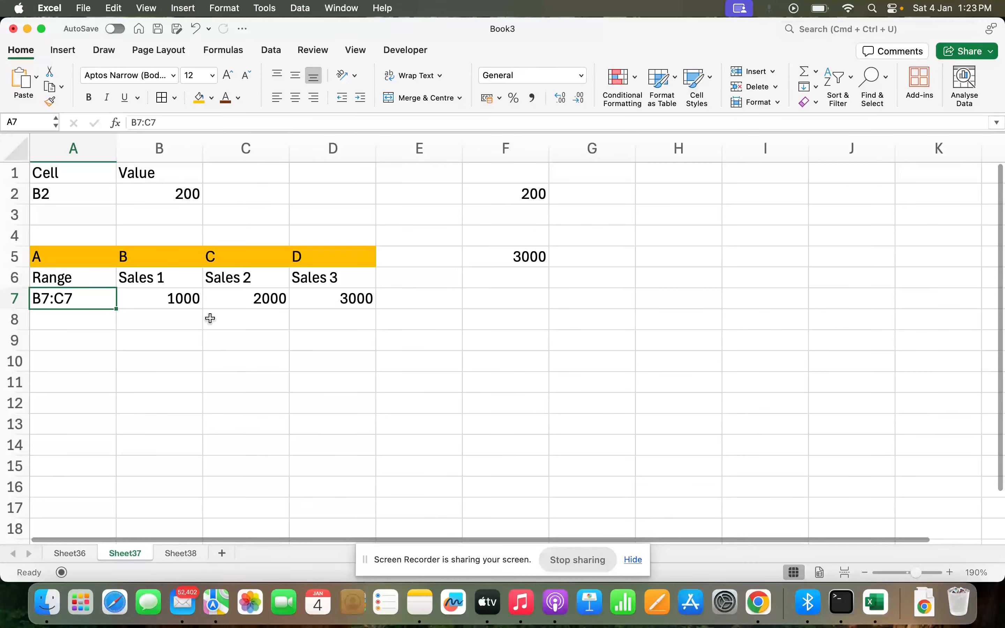
left_click(146, 357)
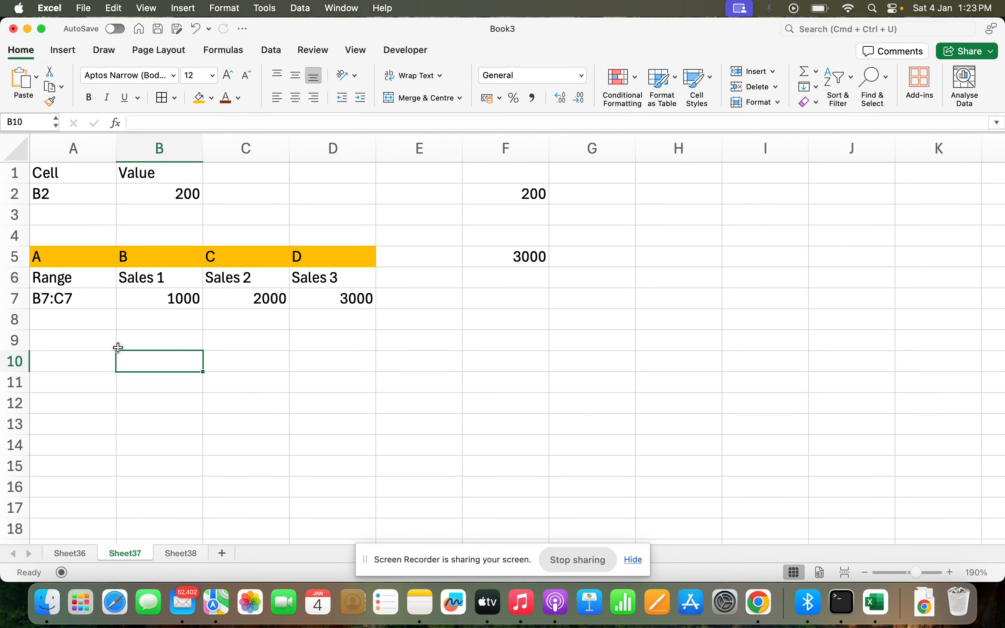
left_click(77, 352)
type("Of")
key("BackSpace")
key("BackSpace")
type("A")
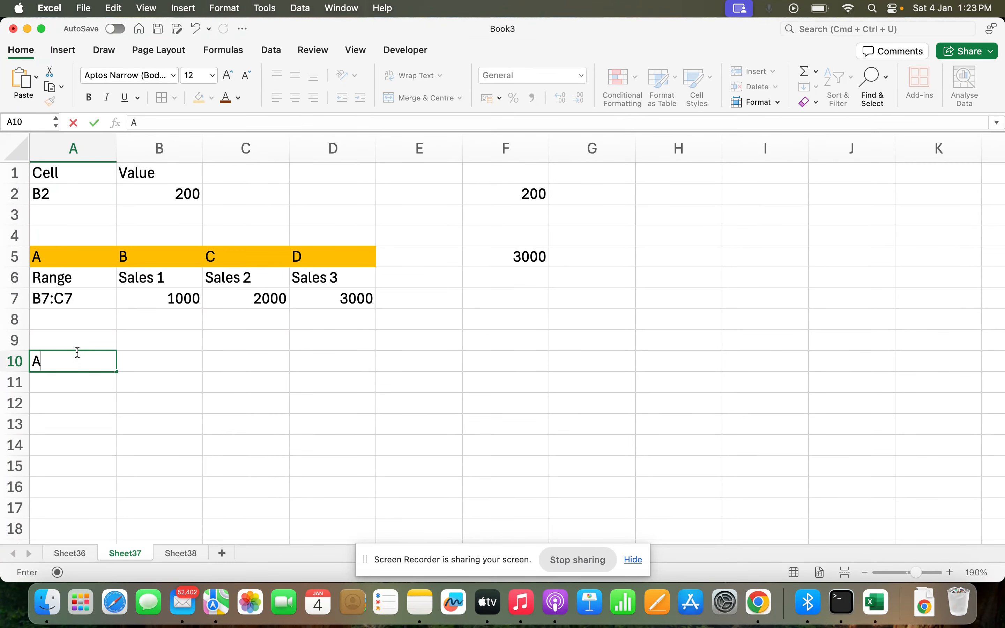
key("Tab")
type("B'")
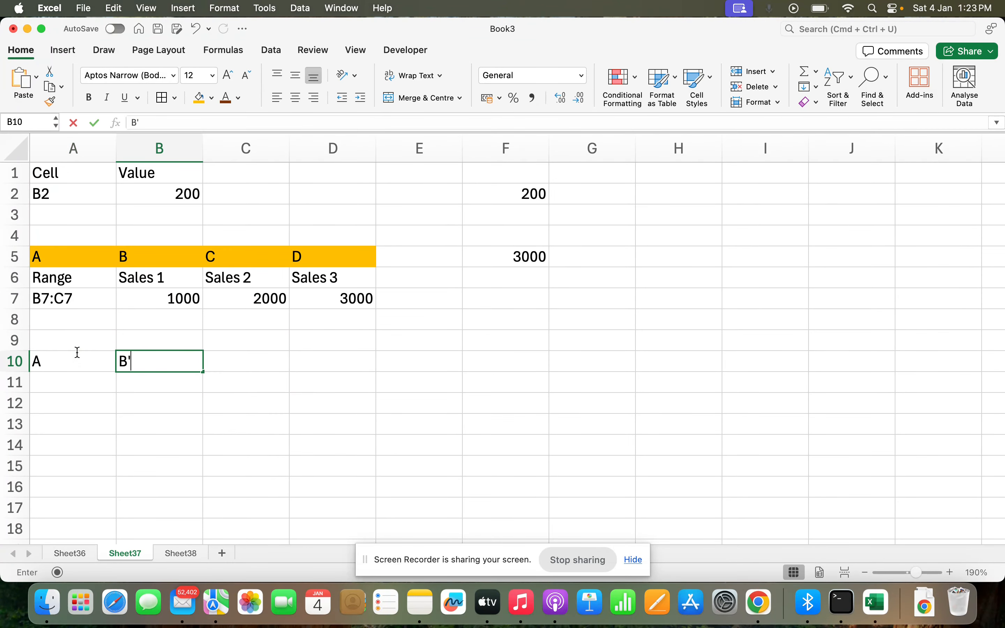
key("BackSpace")
key("Return")
left_click_drag(77, 352, 157, 360)
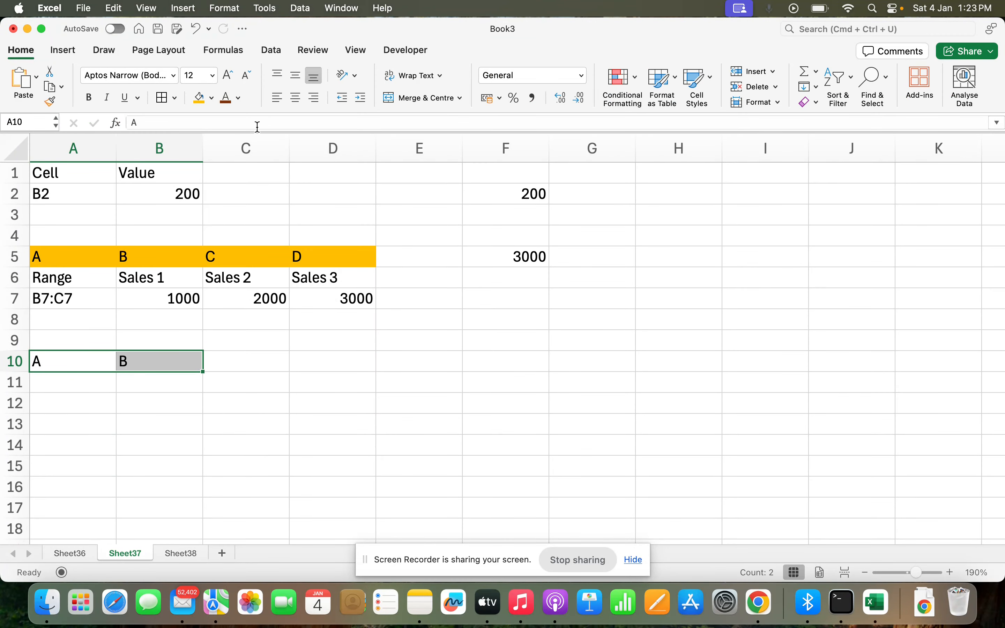
left_click(196, 100)
Step: Enter the sheet name Sheet38 as text in cell A11
key("Down")
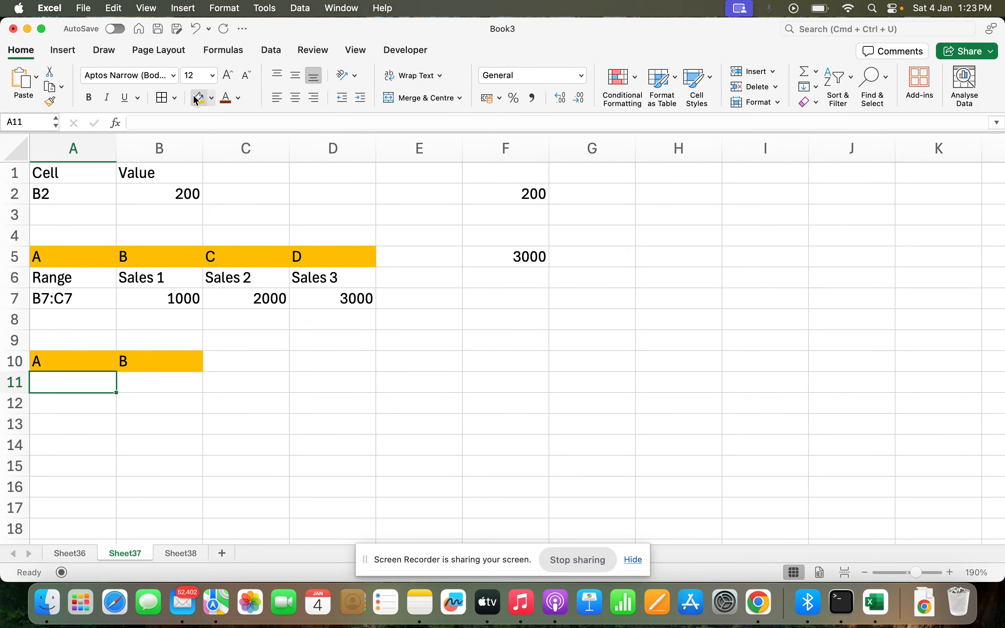
type("Sheet")
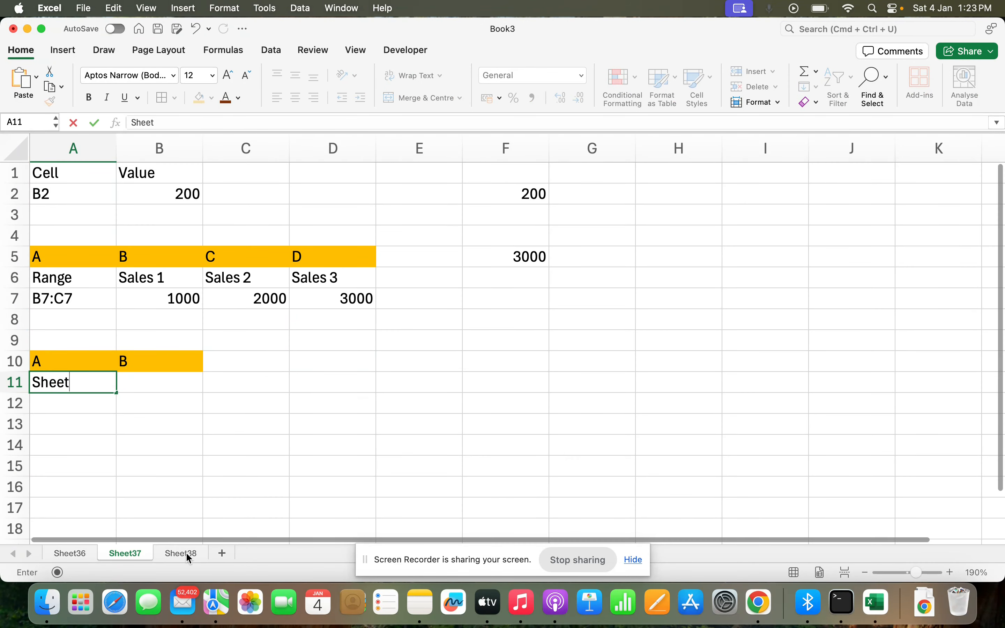
type("38")
key("Tab")
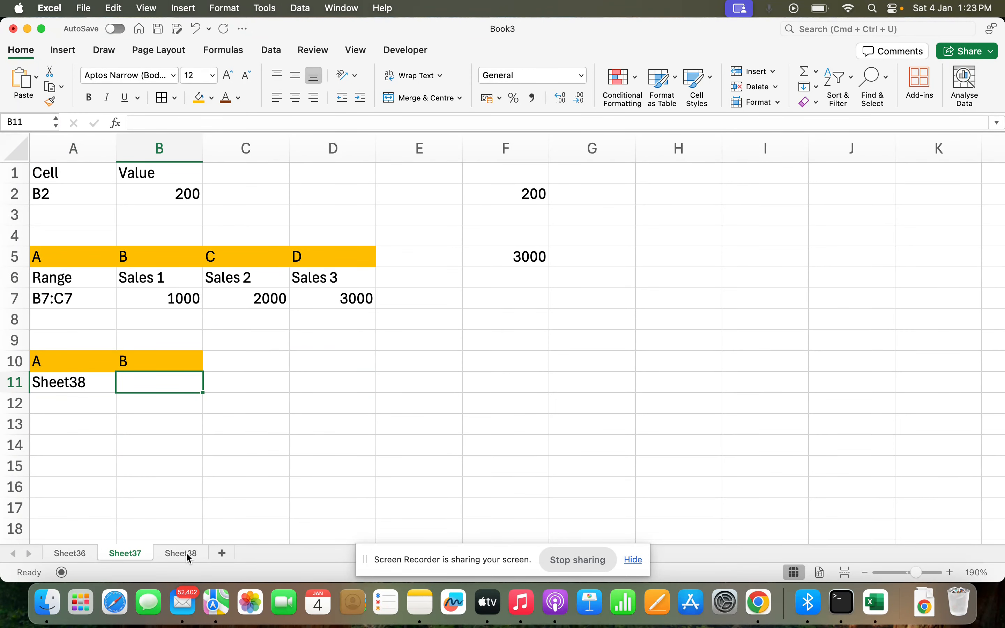
left_click(186, 552)
left_click(131, 553)
type("=indir")
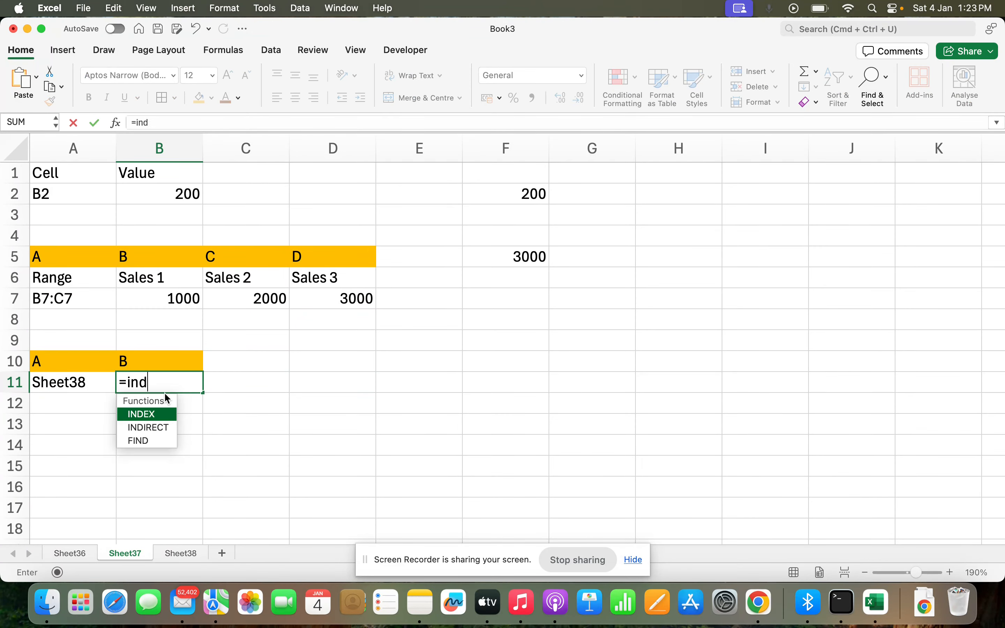
key("Tab")
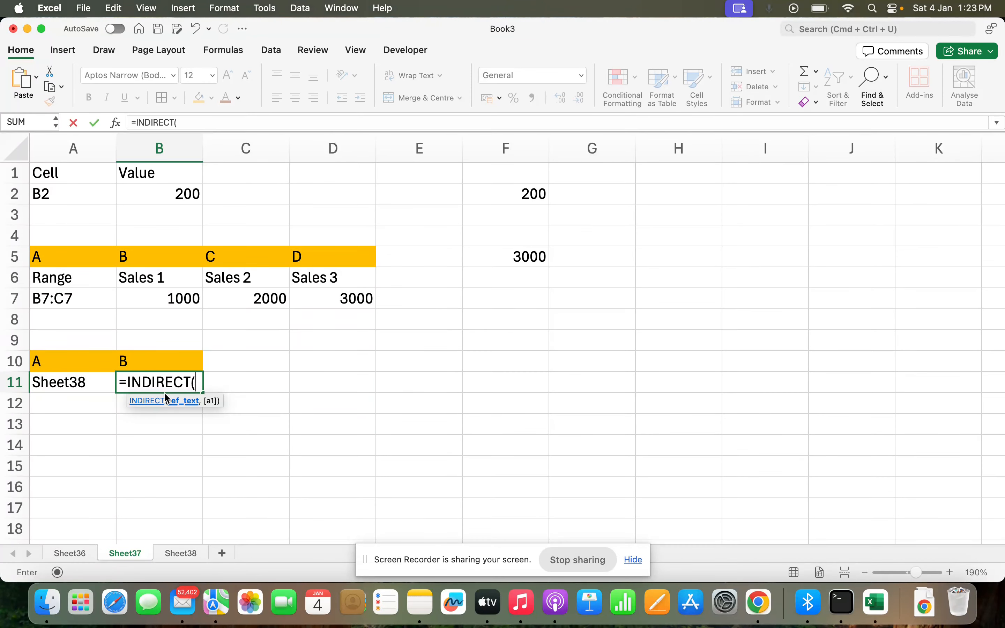
key("Escape")
Step: Enter the sample sheet reference text Sheet38!A! in cell D12, and return to cell B11
left_click(304, 401)
type("S")
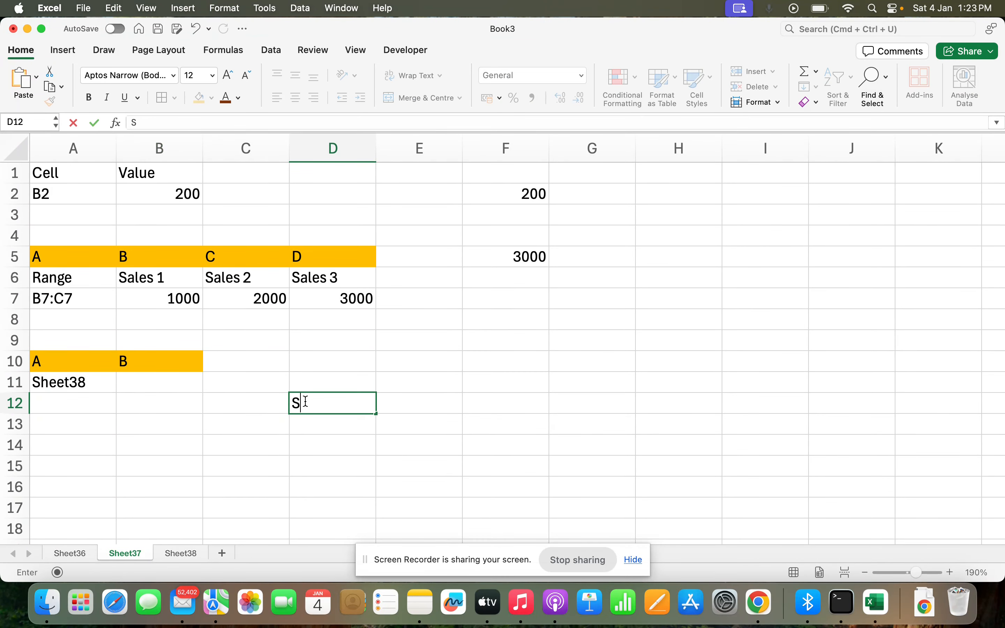
type("heet38!")
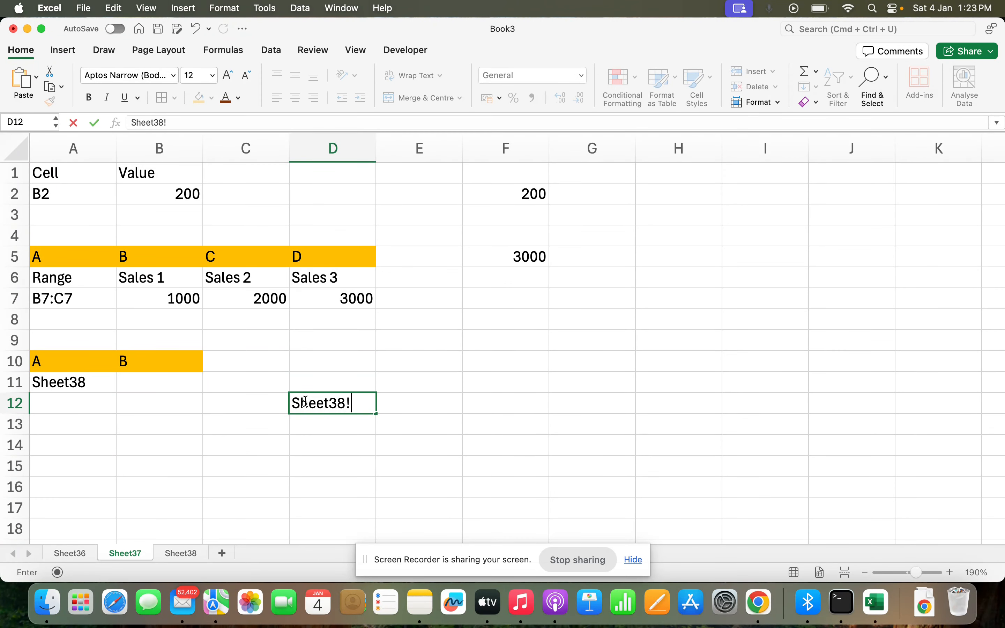
left_click(179, 550)
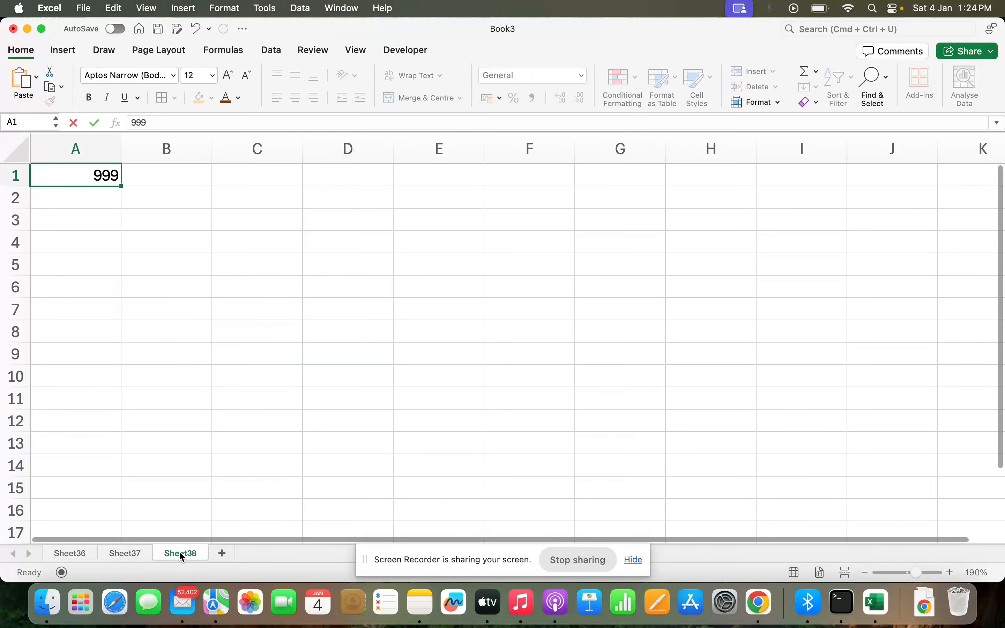
left_click(134, 554)
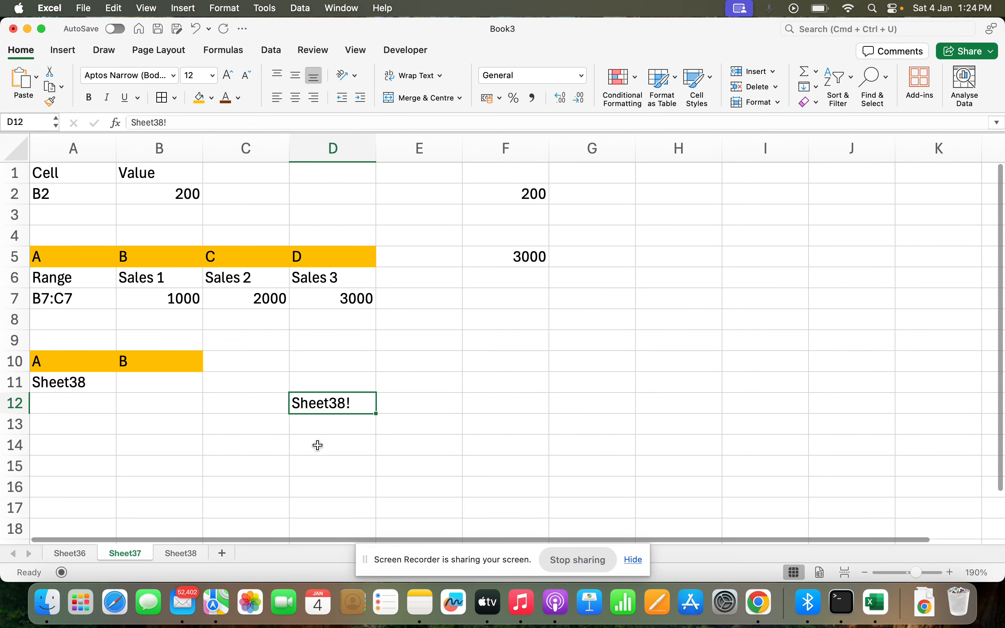
type("A")
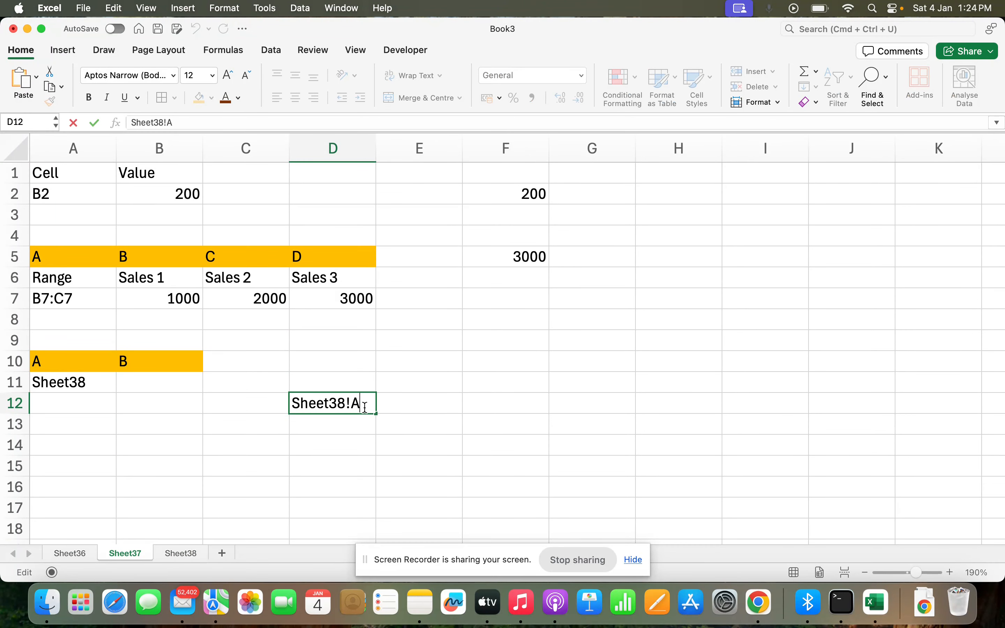
type("!")
key("Return")
key("Up")
key("Up")
key("Left")
key("Left")
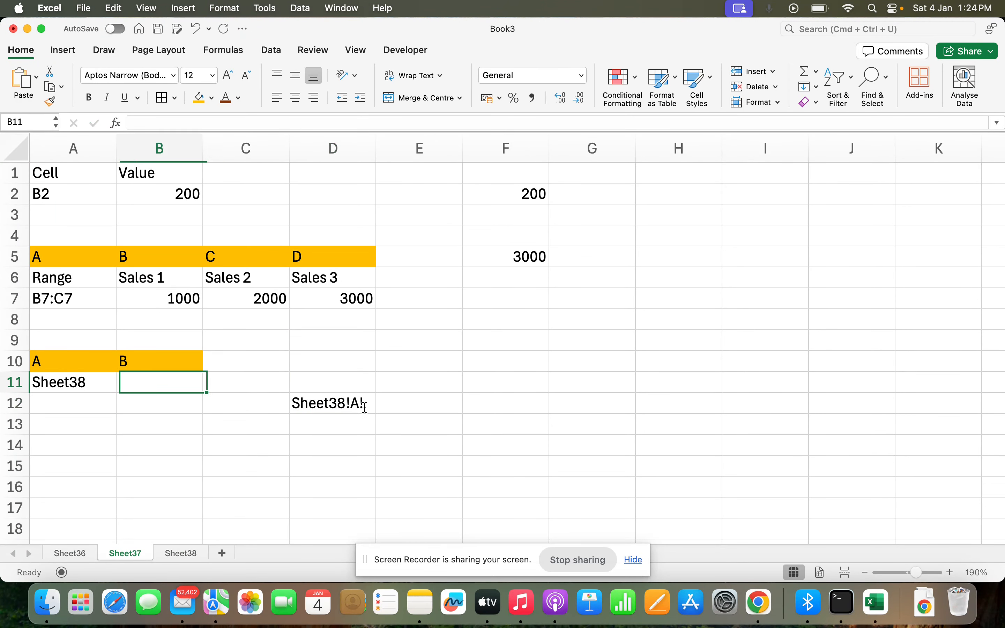
Step: Start a formula in cell B11 with the INDEX function
type("=")
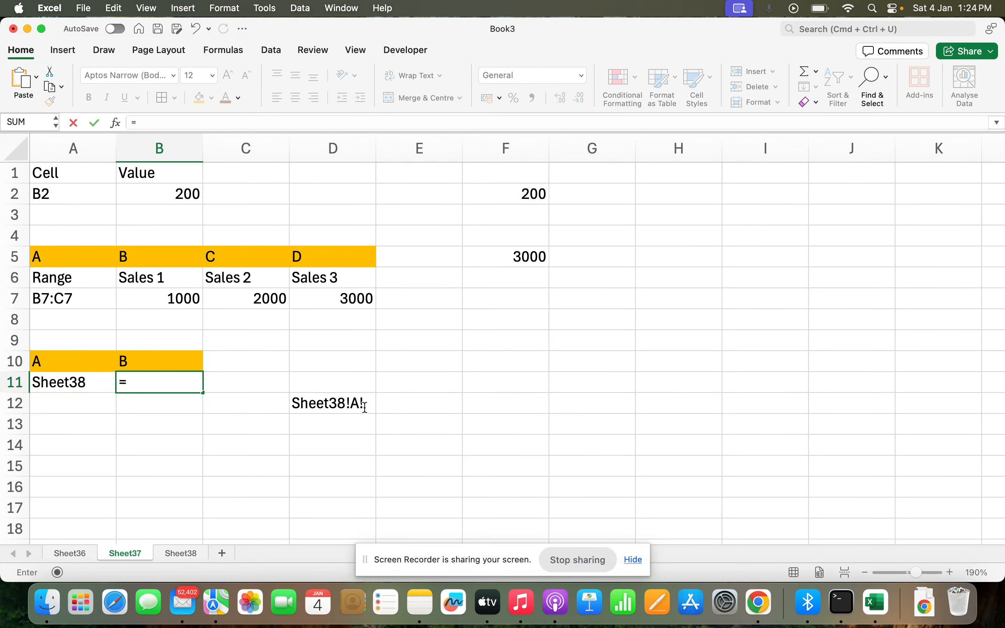
type("uin")
key("BackSpace")
key("BackSpace")
key("BackSpace")
type("ind")
key("Tab")
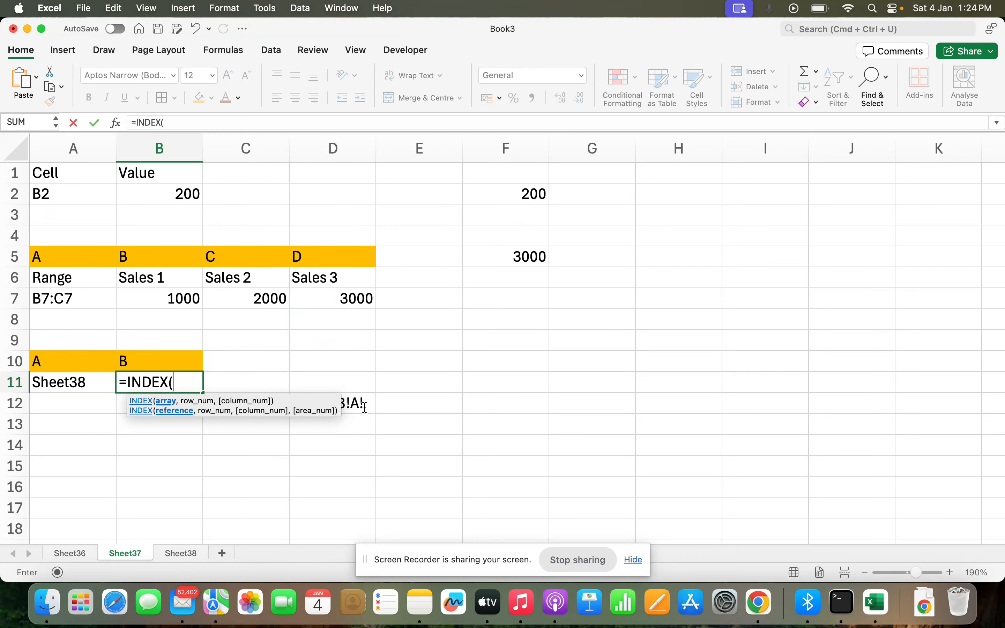
Step: Complete the formula in B11 as =INDEX("'"&A11&"'!A1) and try to commit it
type("\"\"&")
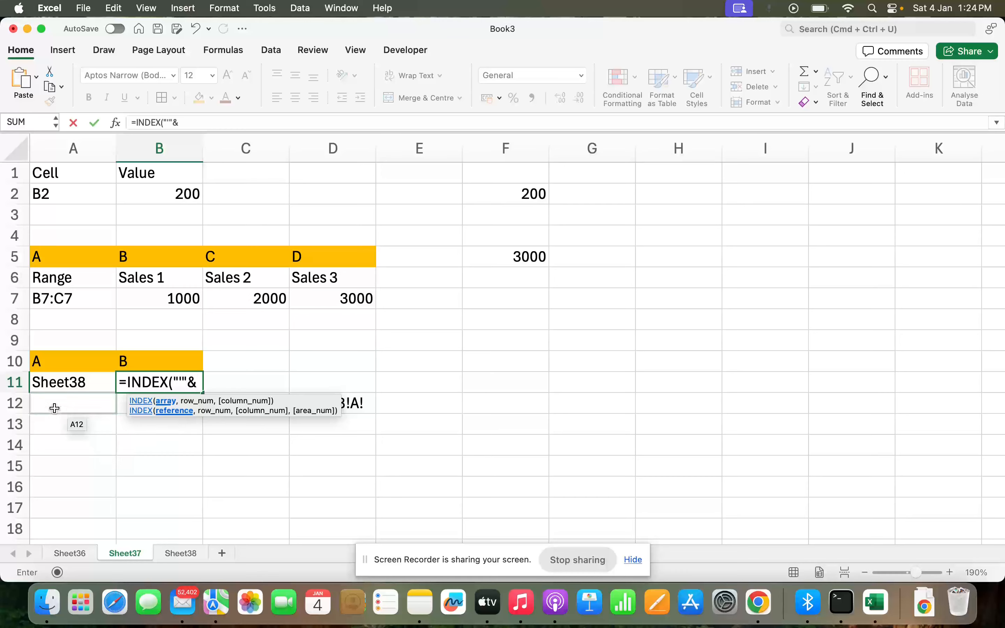
left_click(56, 384)
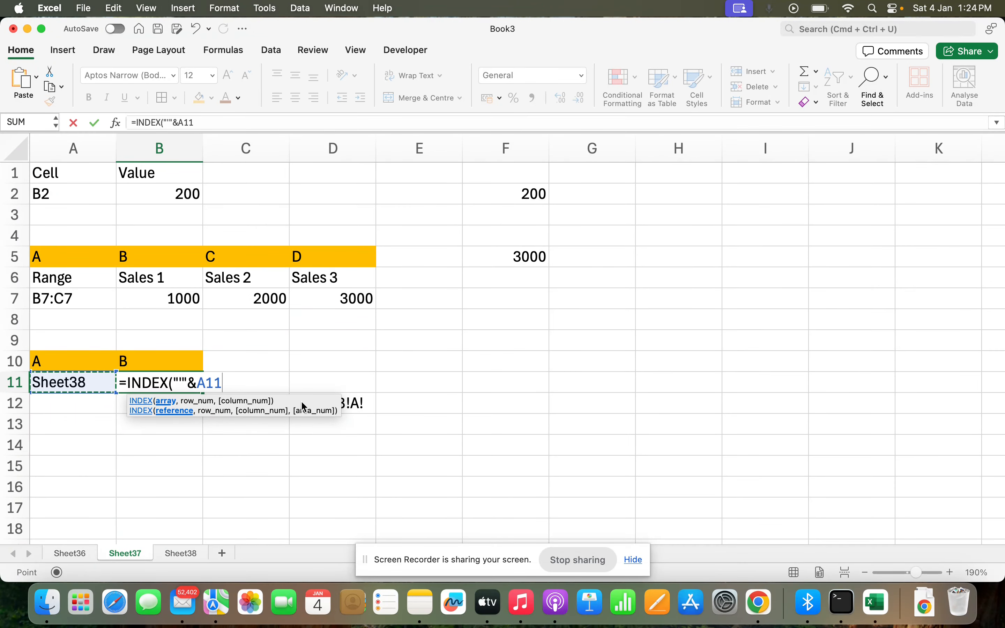
type("&")
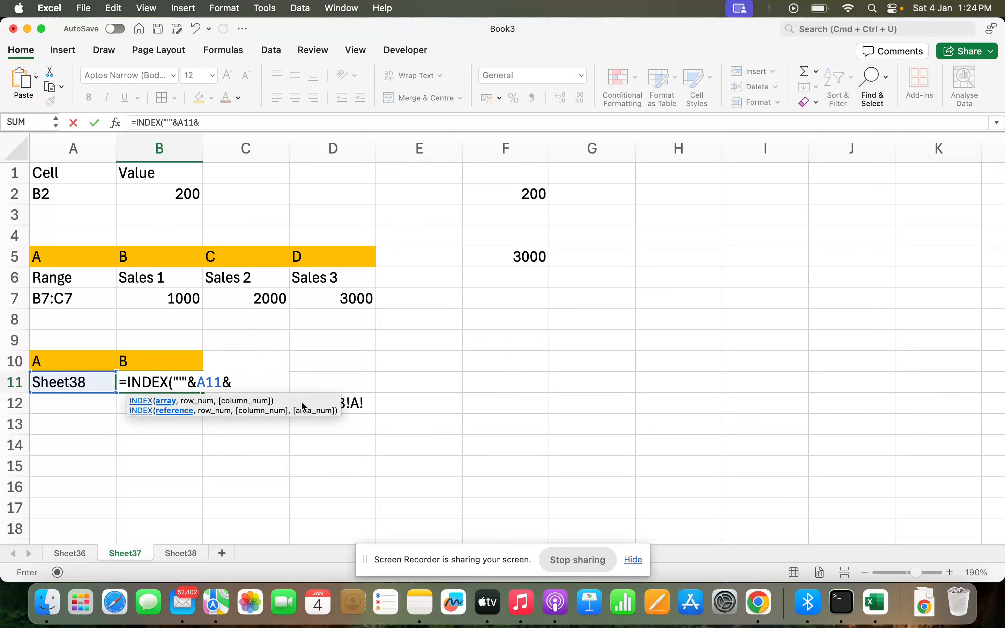
type("\"")
type("!A1)")
key("Return")
key("Return")
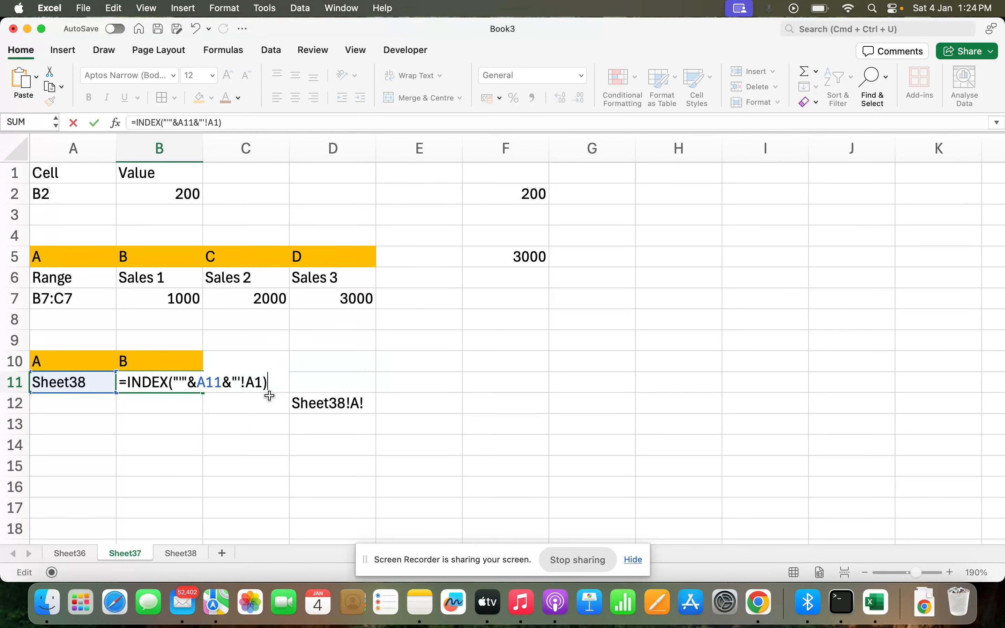
Step: Replace INDEX with INDIRECT in the B11 formula and try to commit it
double_click(153, 382)
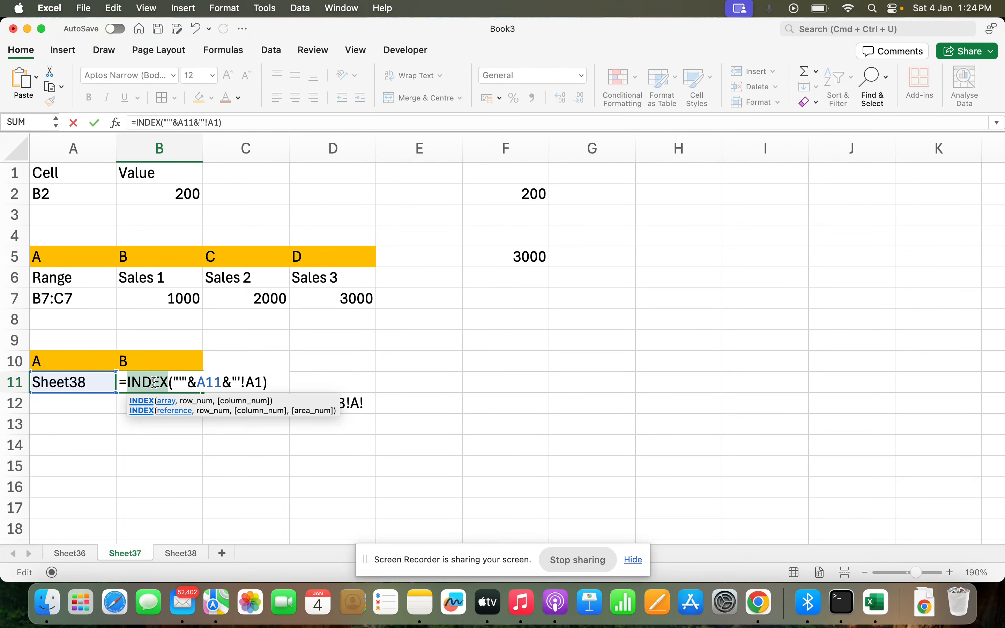
type("und")
key("BackSpace")
key("BackSpace")
key("BackSpace")
type("ind")
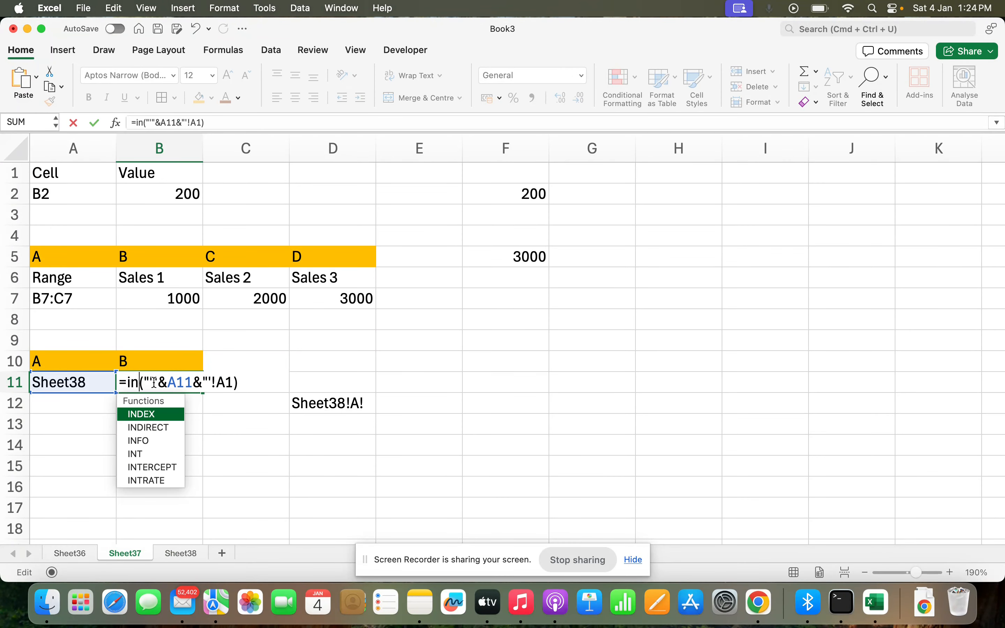
key("Down")
key("Tab")
key("Return")
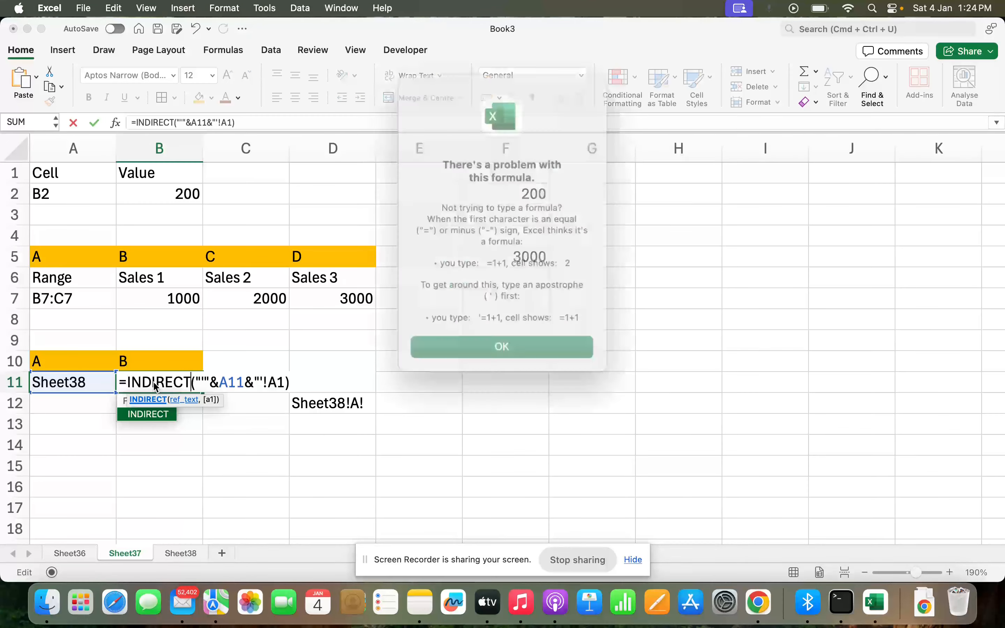
key("Return")
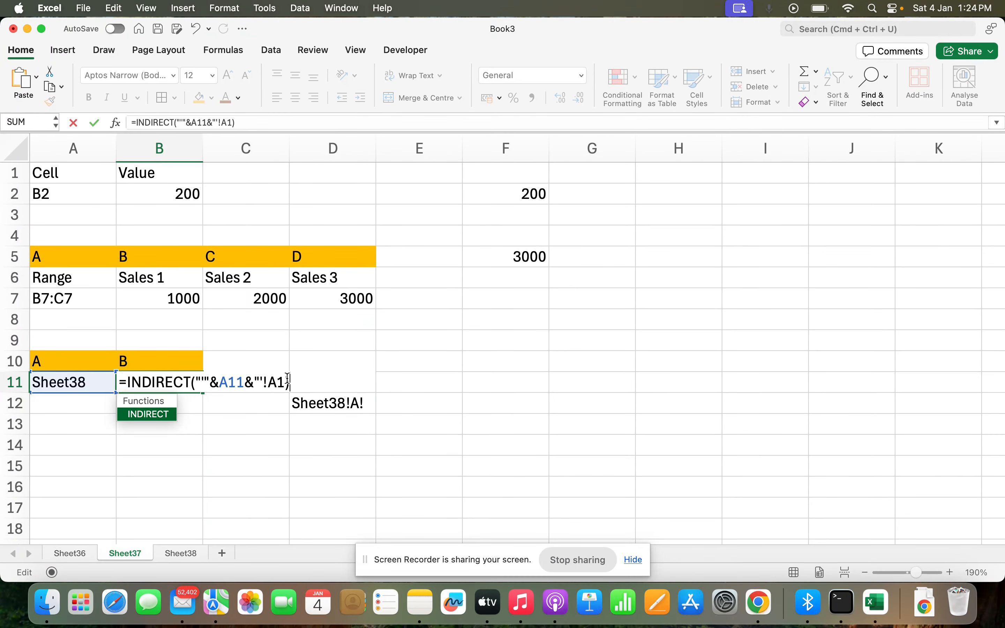
Step: Add the missing closing quotation mark after A1 so the B11 formula reads =INDIRECT("'"&A11&"'!A1")
key("Left")
type("\"")
key("Return")
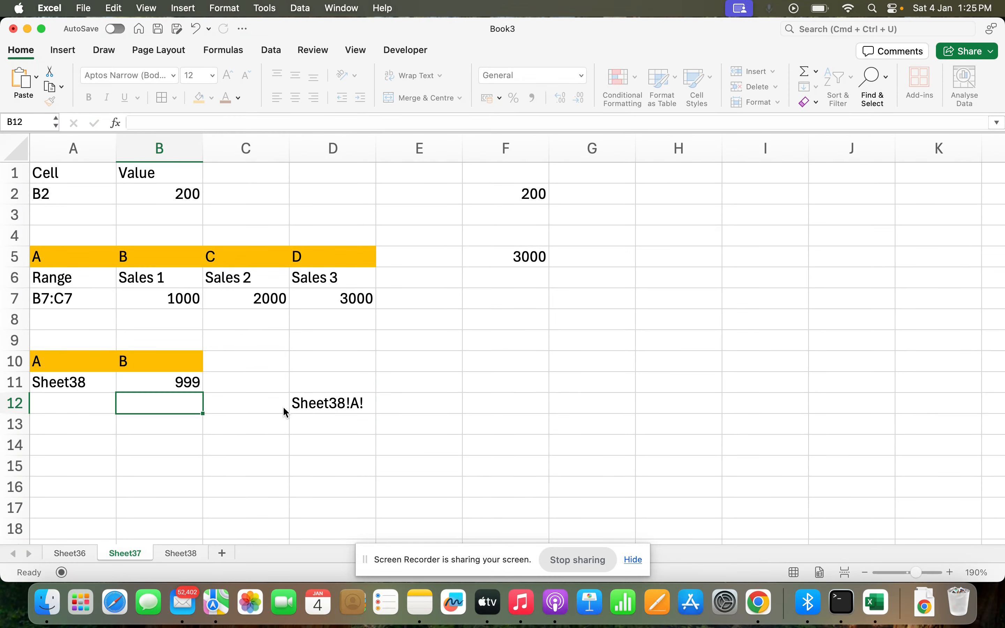
key("Up")
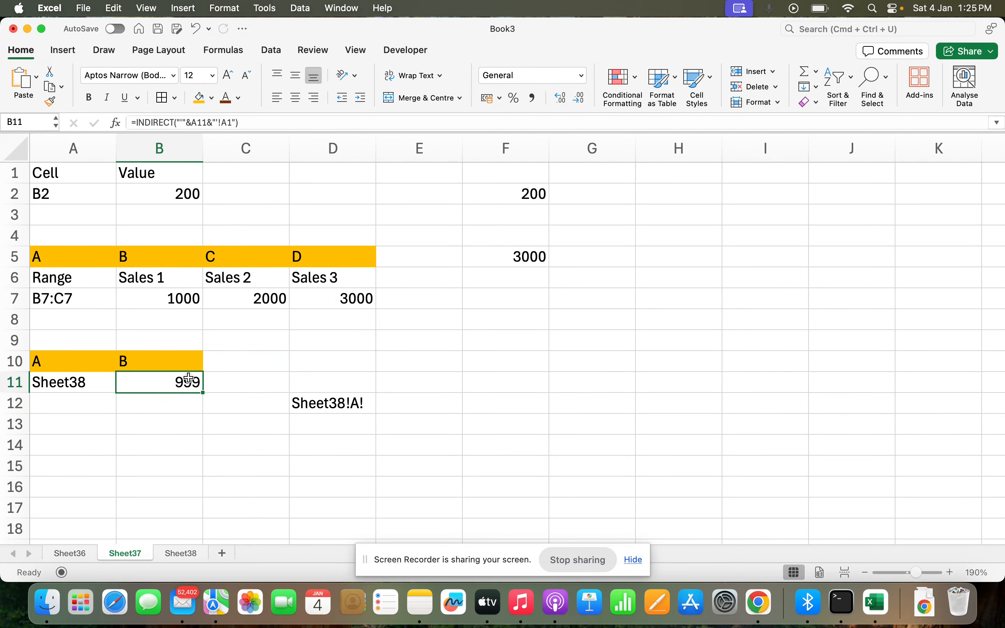
Step: Add a new worksheet after Sheet37 and enter 2000 in its cell A1
left_click(223, 553)
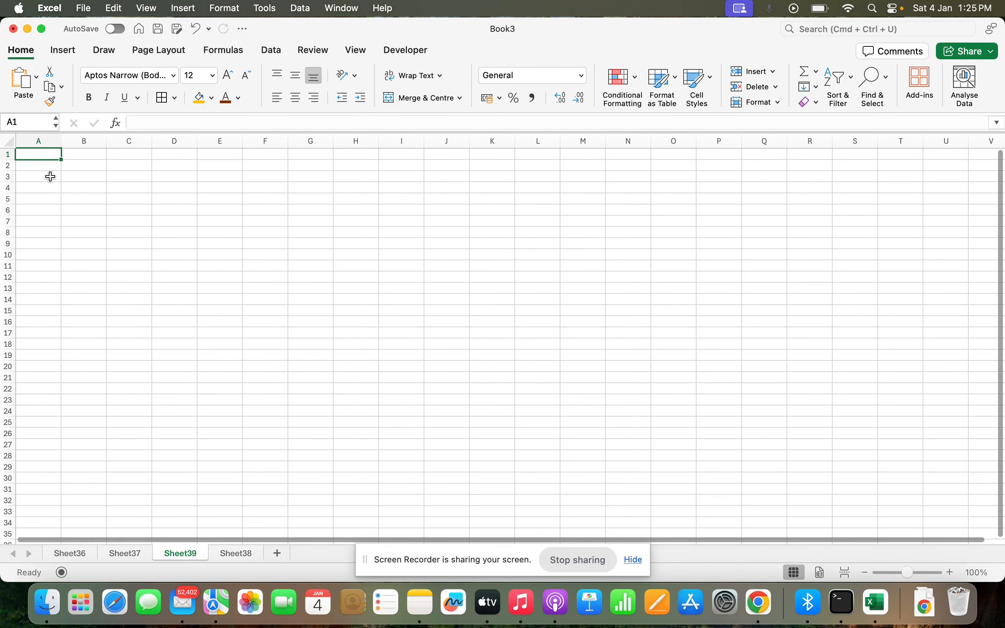
type("2000")
key("Return")
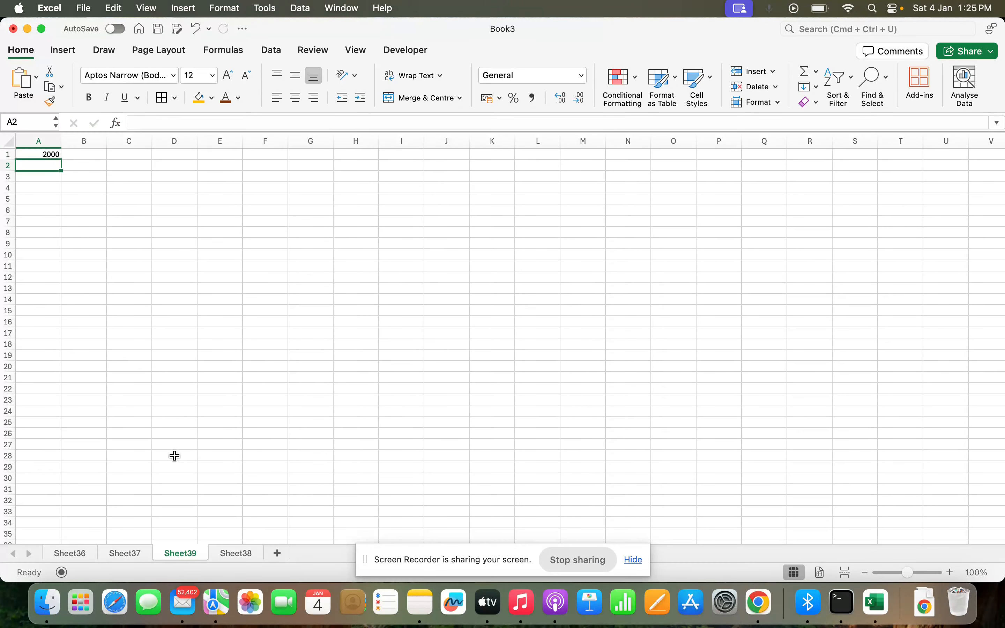
Step: Change the sheet name in cell A11 of Sheet37 to Sheet39, and check the formula in B11
left_click(129, 559)
double_click(88, 380)
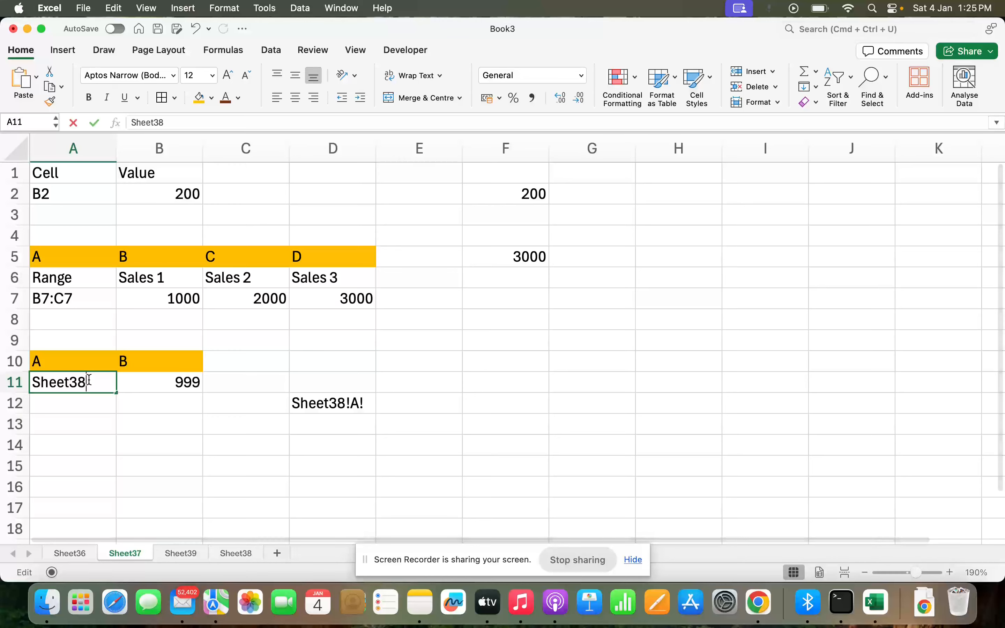
key("BackSpace")
type("9")
key("Return")
left_click(89, 379)
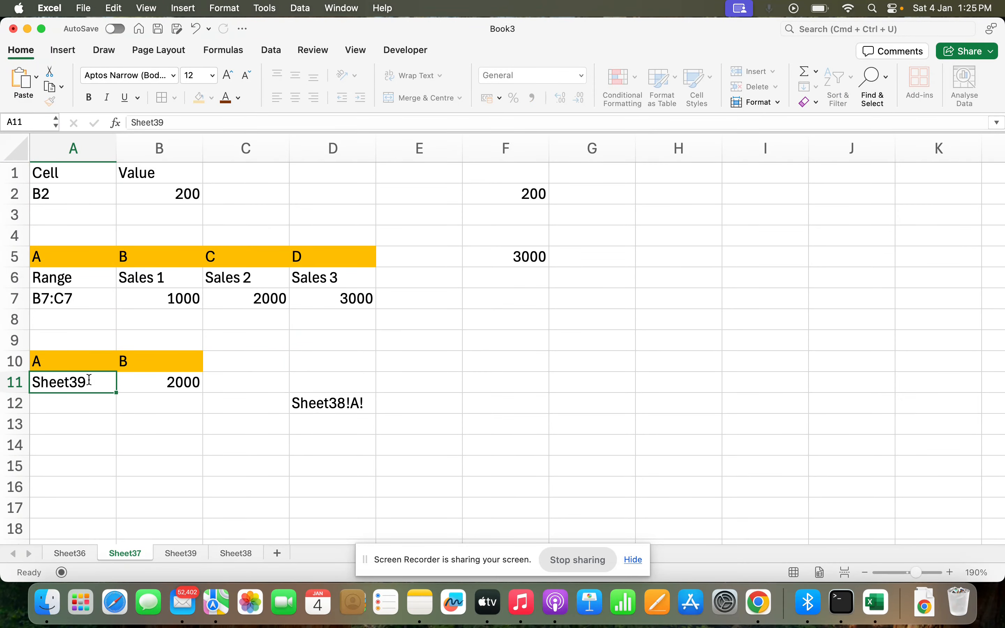
key("Right")
left_click(89, 379)
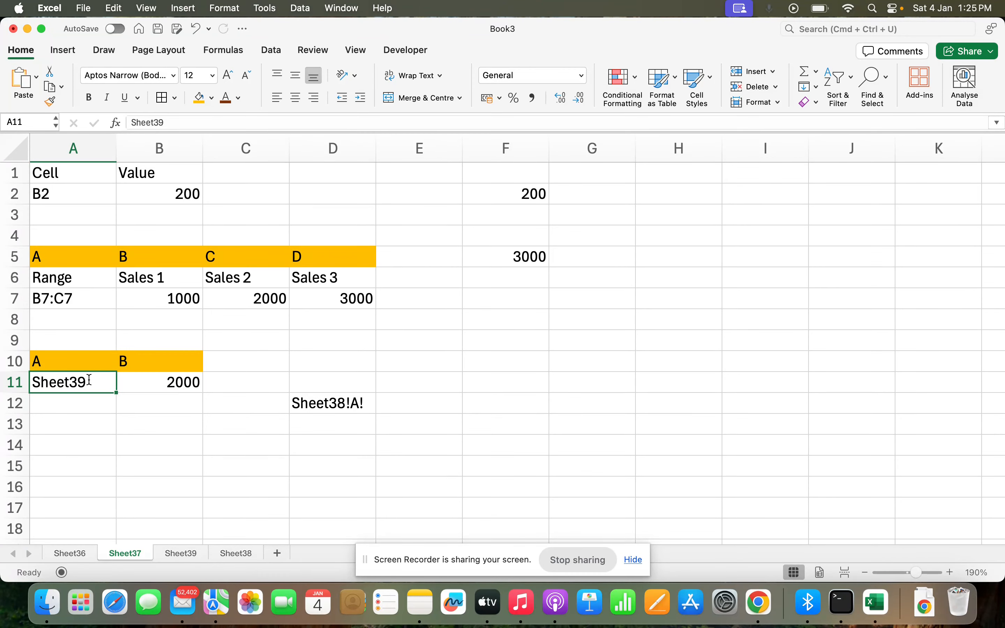
key("Right")
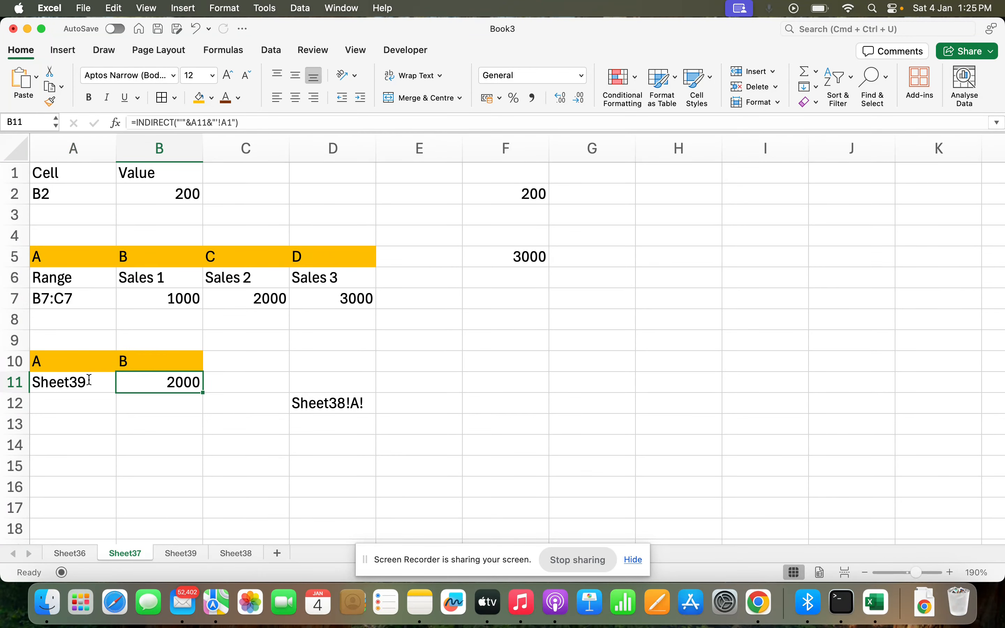
Step: Enter the direct reference =Sheet39!A1 in cell C11 of Sheet37
key("Right")
type("=")
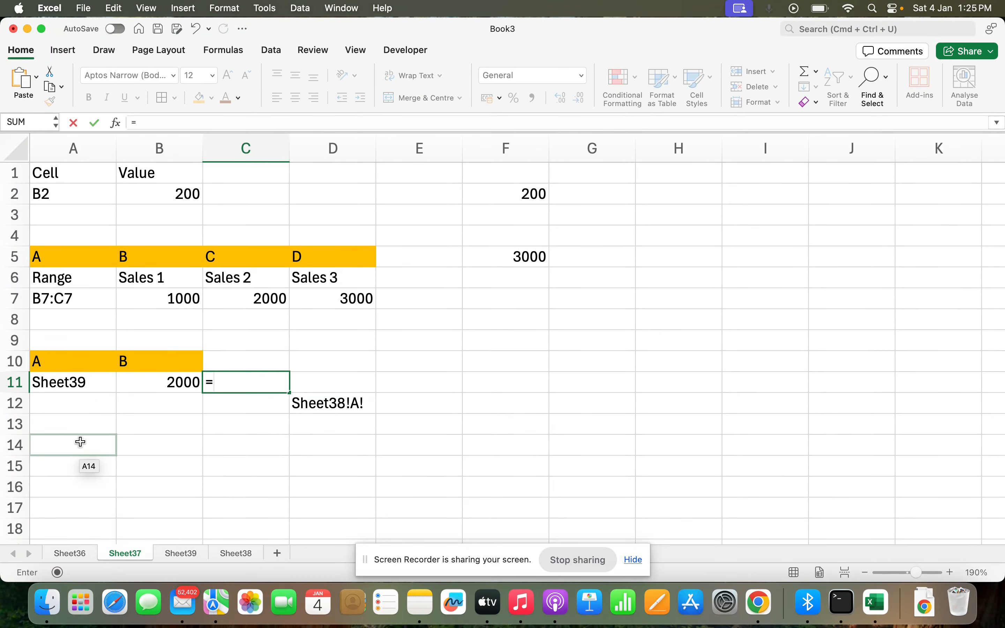
left_click(197, 552)
left_click(59, 156)
key("Return")
Step: Change the sheet name in A11 to Sheet38, and compare the formulas in B11 and C11
left_click(92, 386)
double_click(106, 384)
key("BackSpace")
type("8")
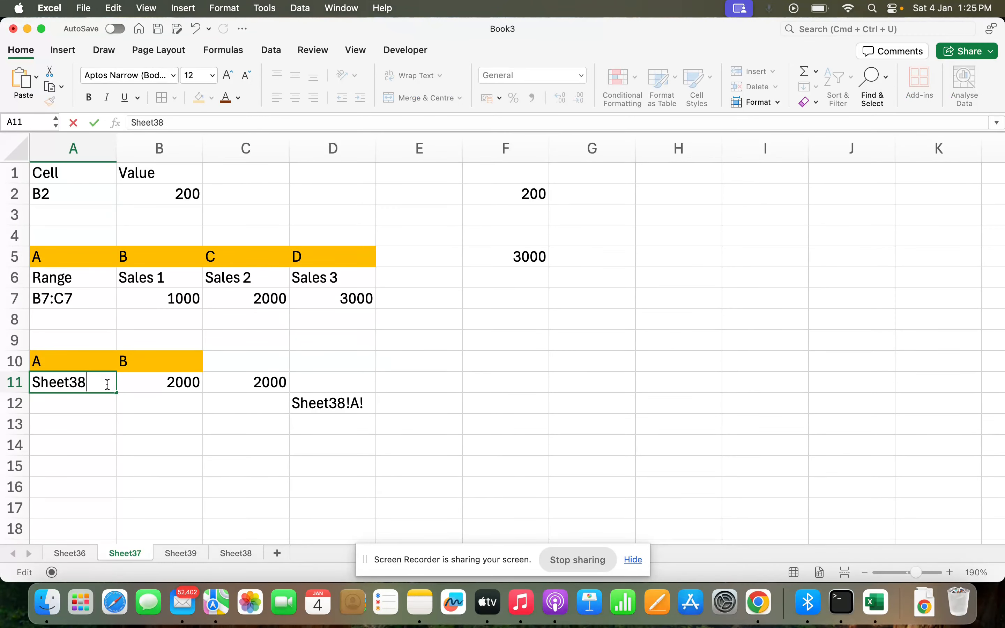
key("Return")
left_click(187, 383)
left_click(259, 383)
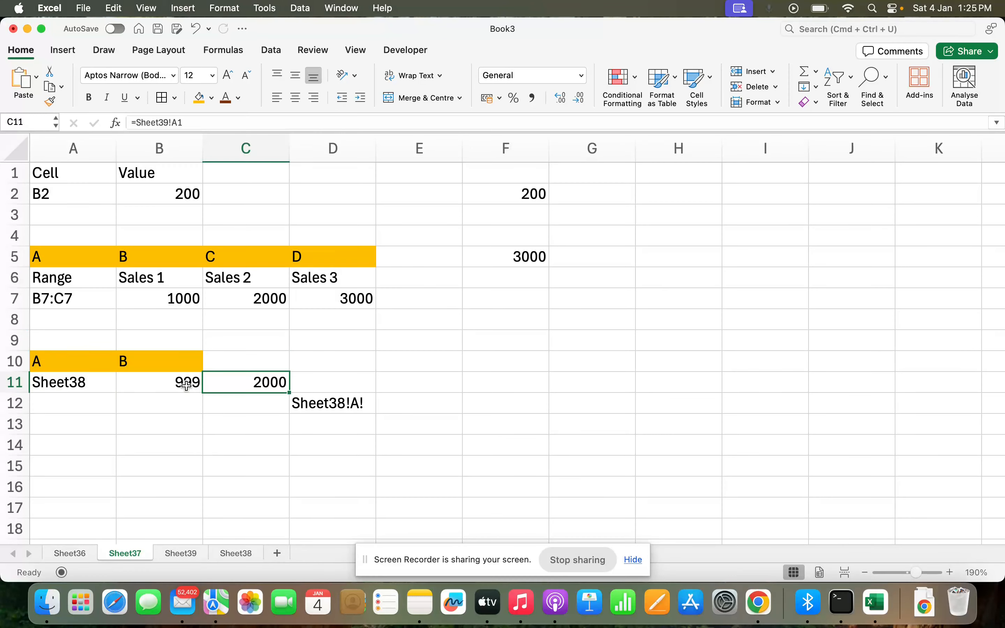
left_click(80, 381)
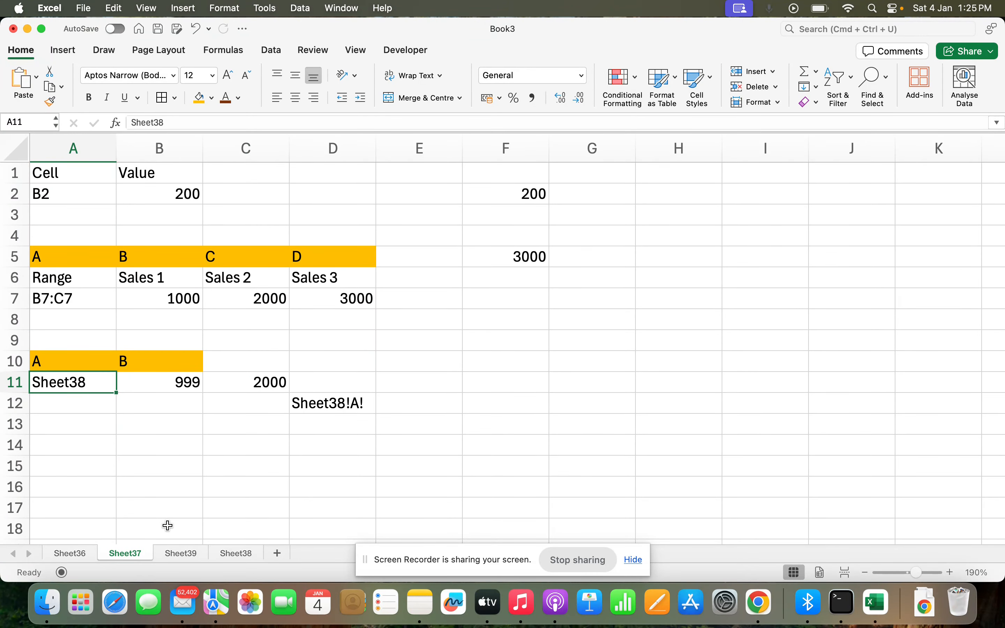
Step: Enter the heading Dropdowns in G8 with the sheet names Sheet38 and Sheet39 in G9 and G10
left_click(614, 316)
type("Dro")
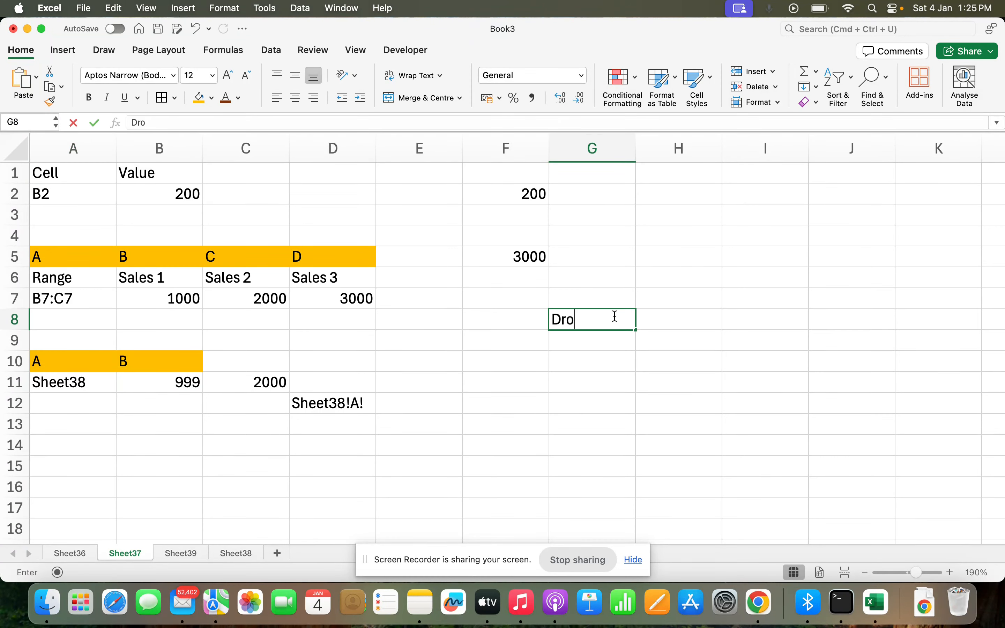
type("pdowns")
key("Return")
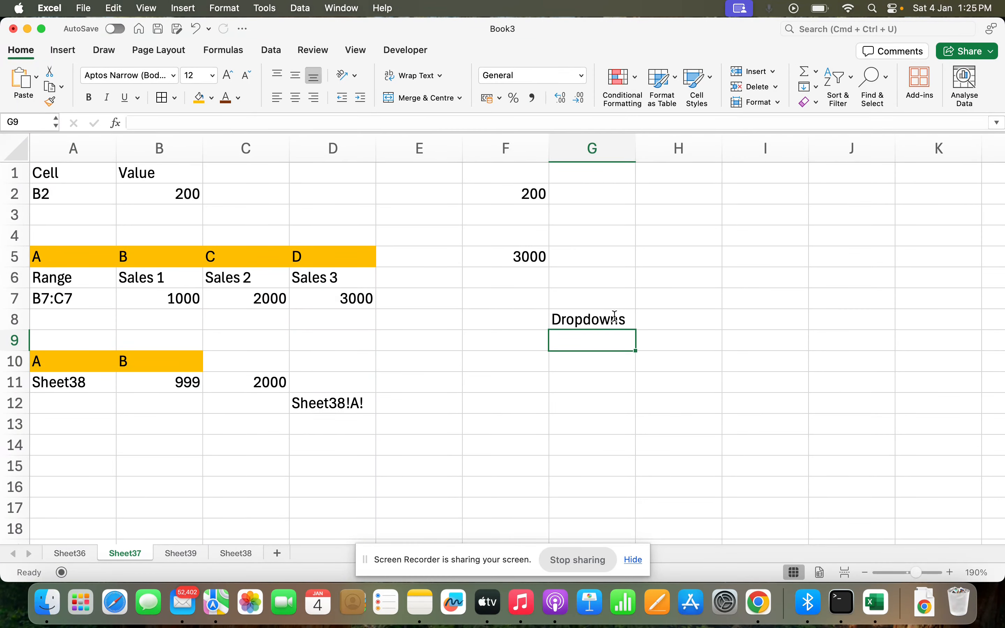
type("Sheet38")
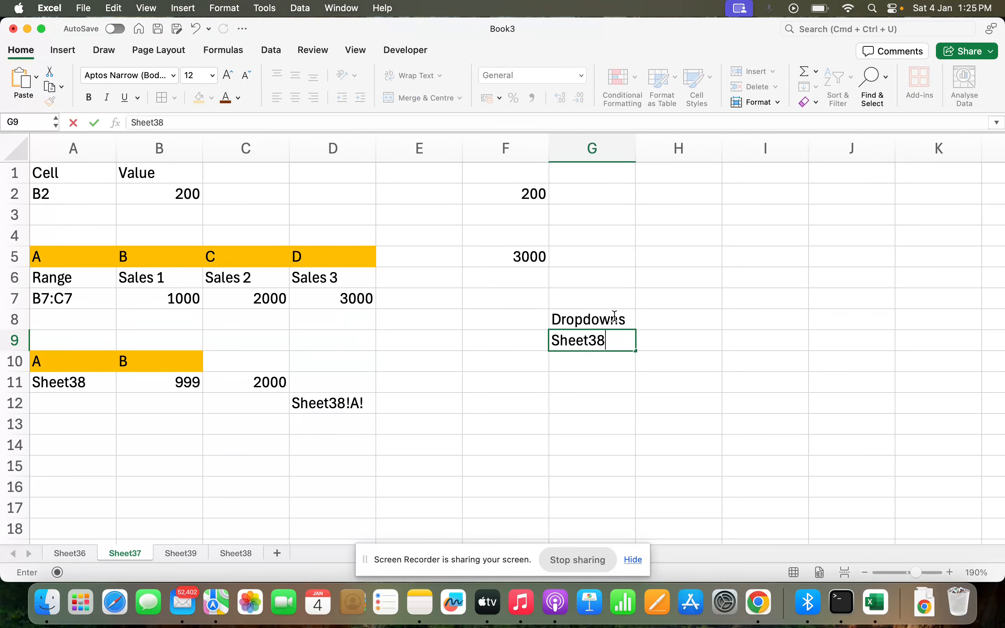
key("Return")
type("Sheet")
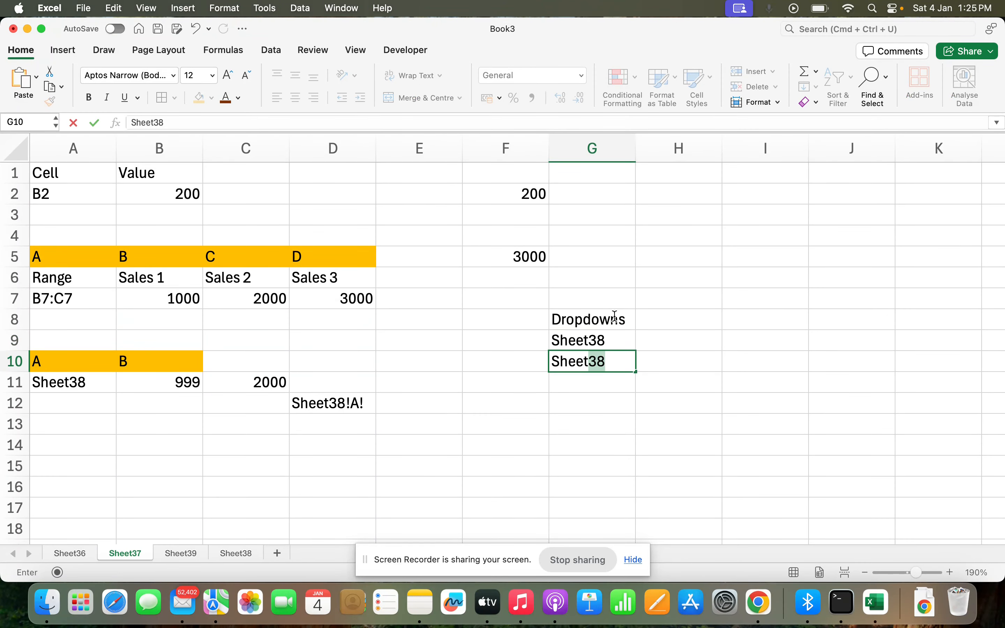
type("39")
key("Return")
key("Up")
key("Up")
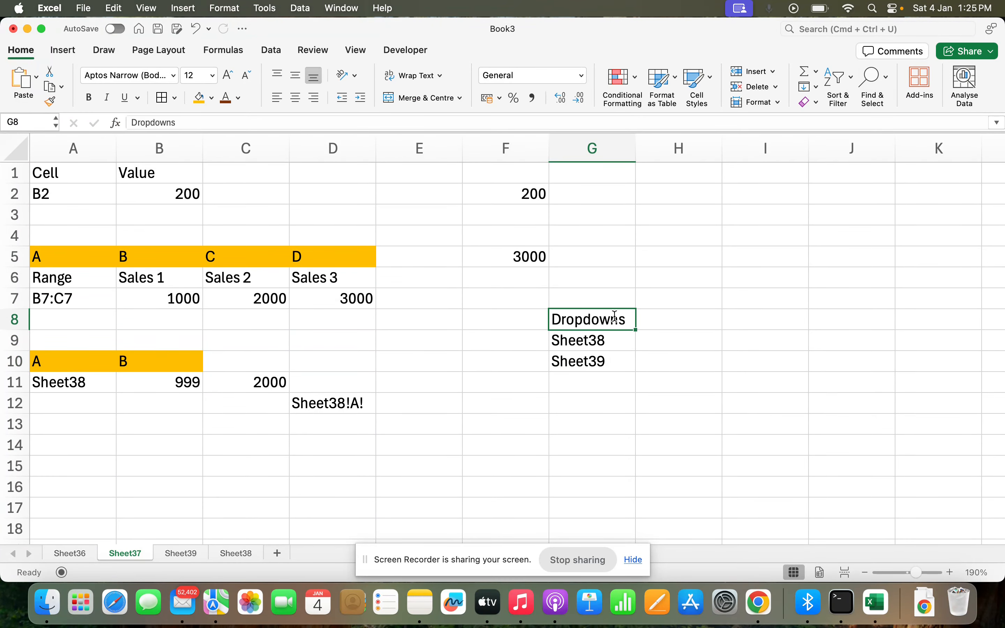
left_click(272, 50)
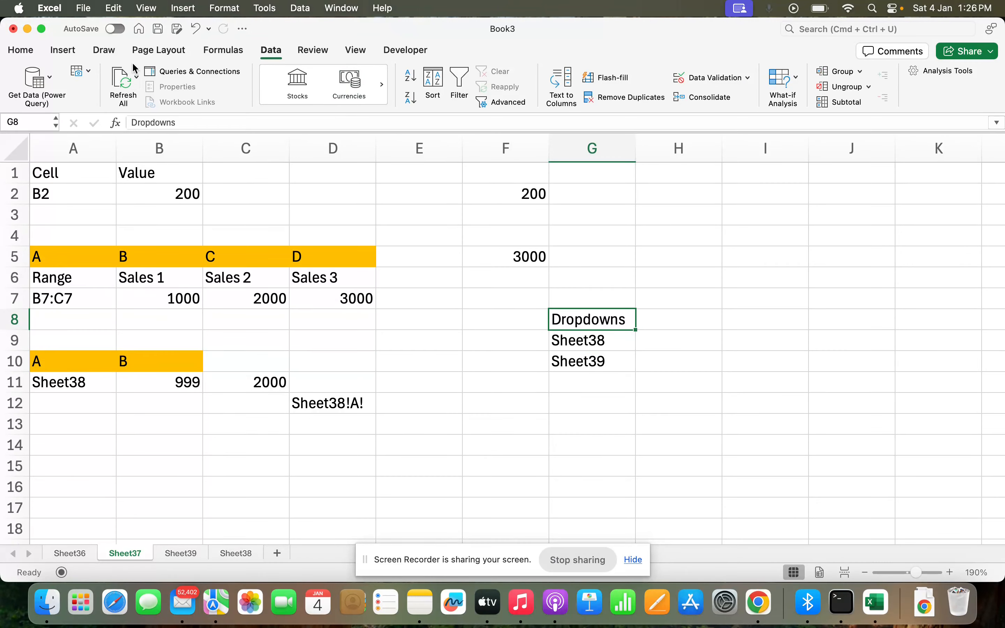
left_click(63, 50)
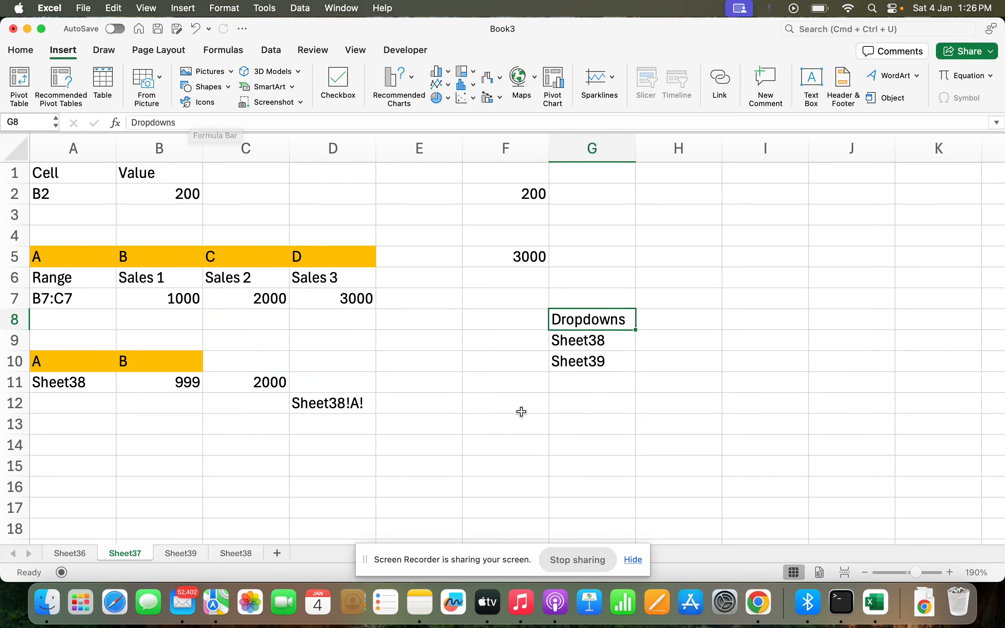
key("ctrl+Up")
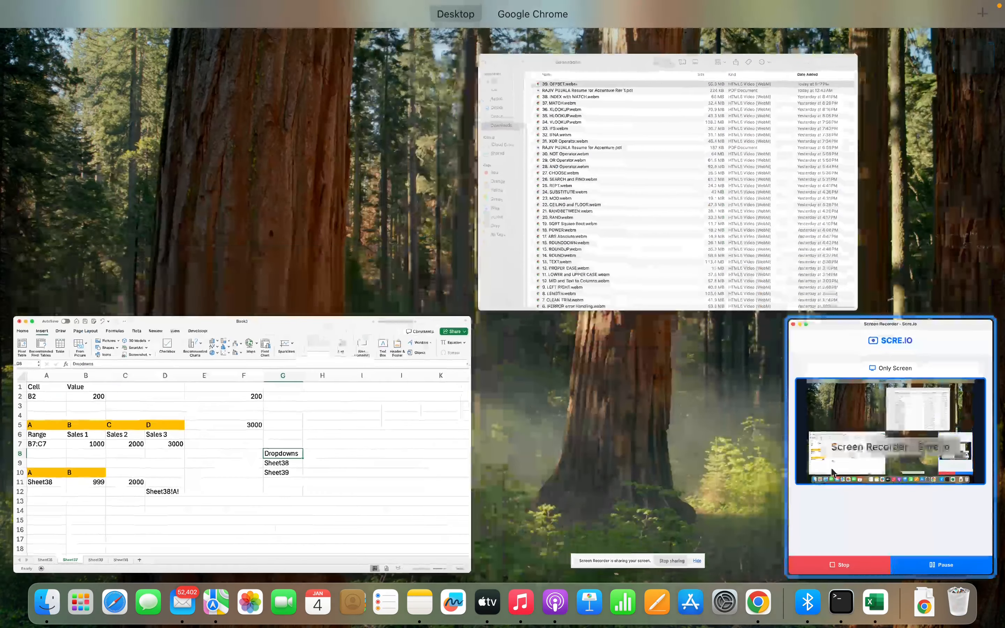
left_click(875, 498)
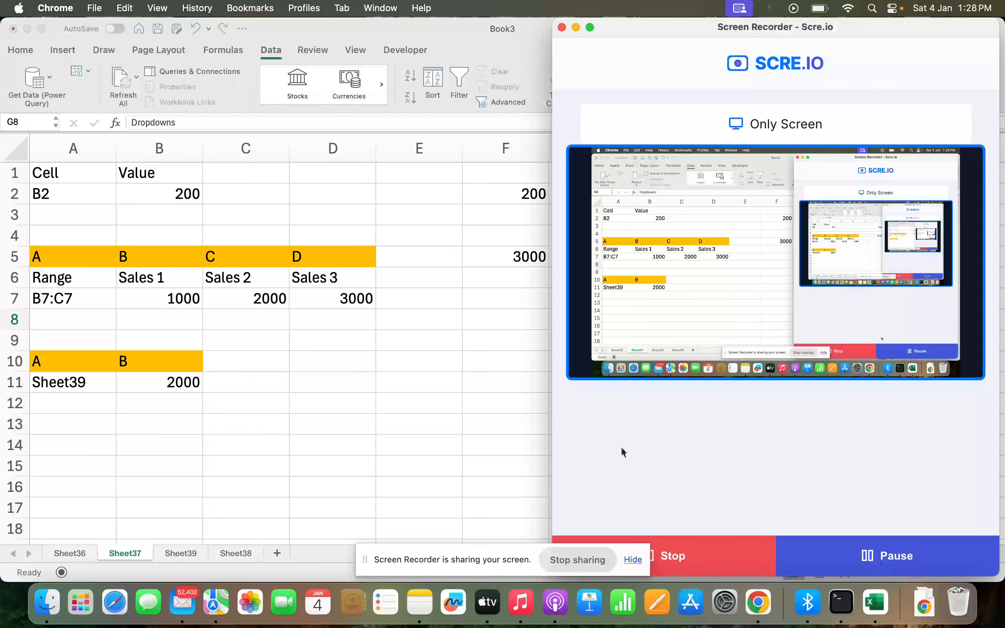
left_click(368, 358)
left_click(379, 322)
Step: Enter the heading DropDowns in I1 with the sheet names Sheet38 and Sheet39 in I2 and I3
left_click(782, 206)
left_click(783, 175)
type("DropDowns")
key("Return")
type("Sheet")
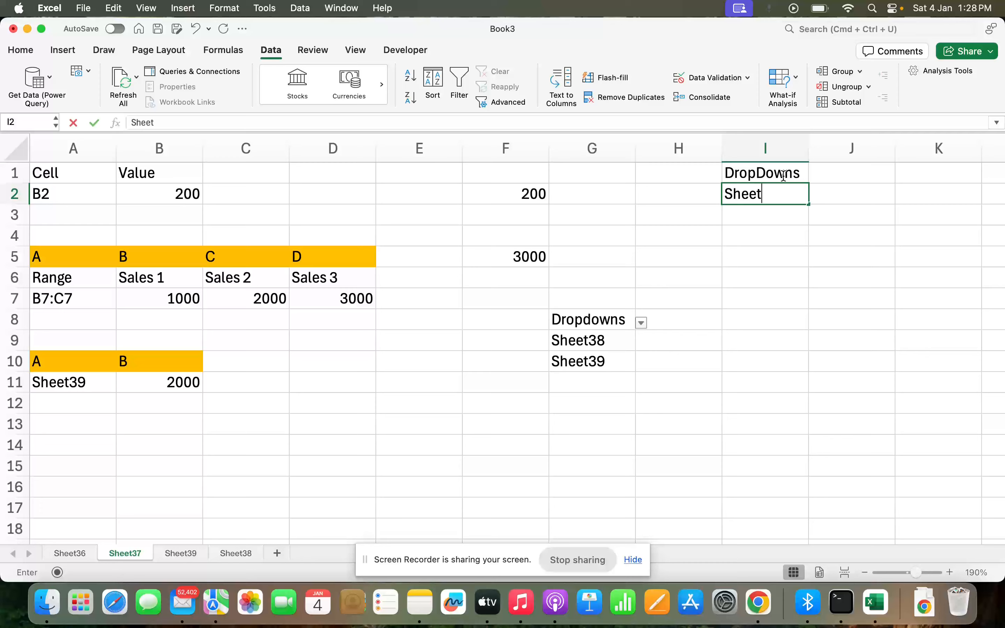
type("38")
key("Return")
type("Sheet")
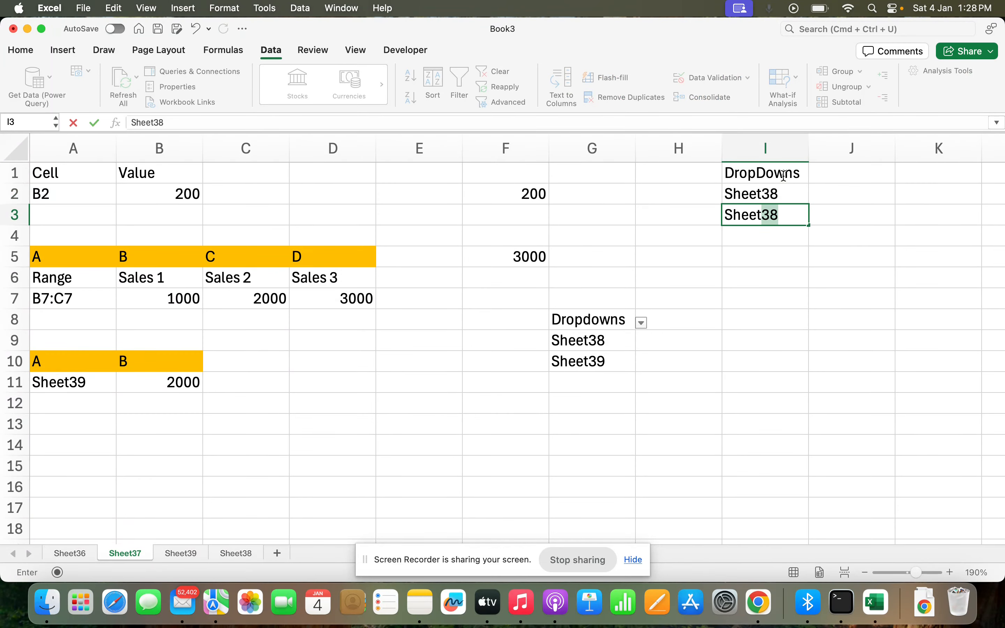
type("39")
key("Return")
Step: Clear the existing validation on A11 and apply a List validation with the source range =$I$2:$I$3
left_click(87, 386)
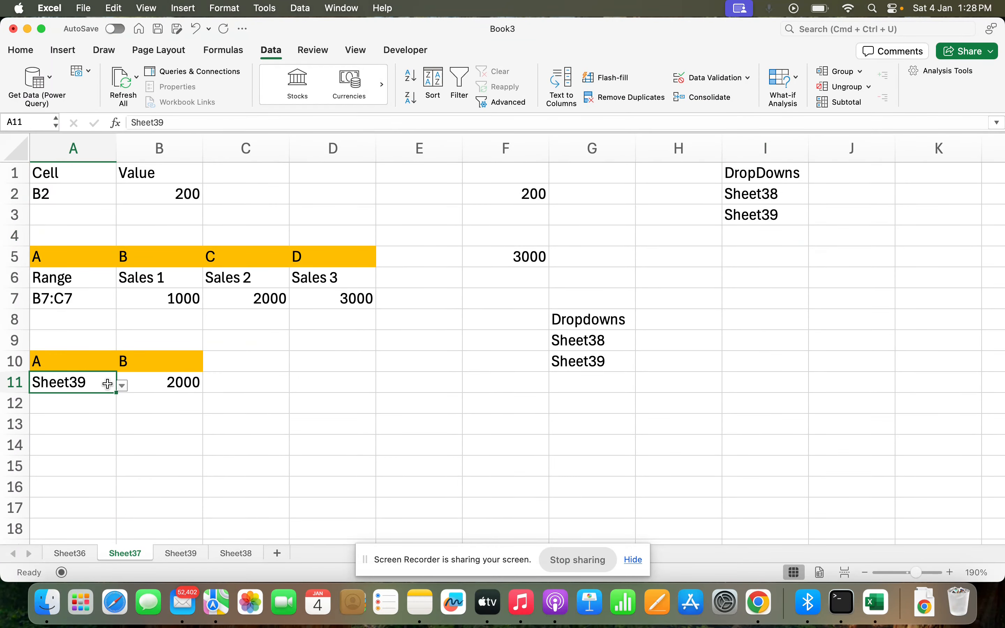
left_click(705, 76)
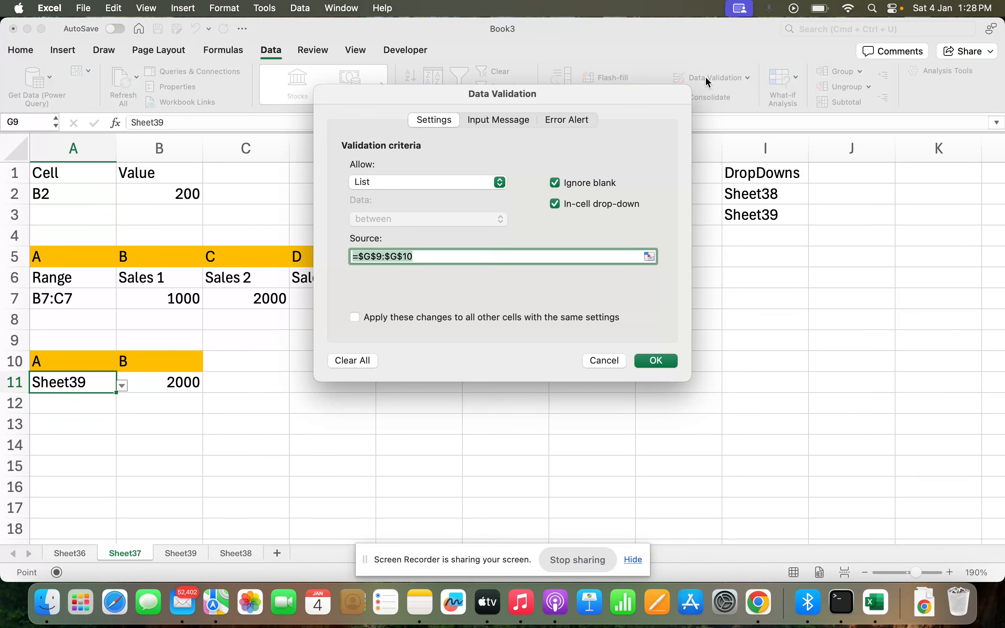
left_click(364, 362)
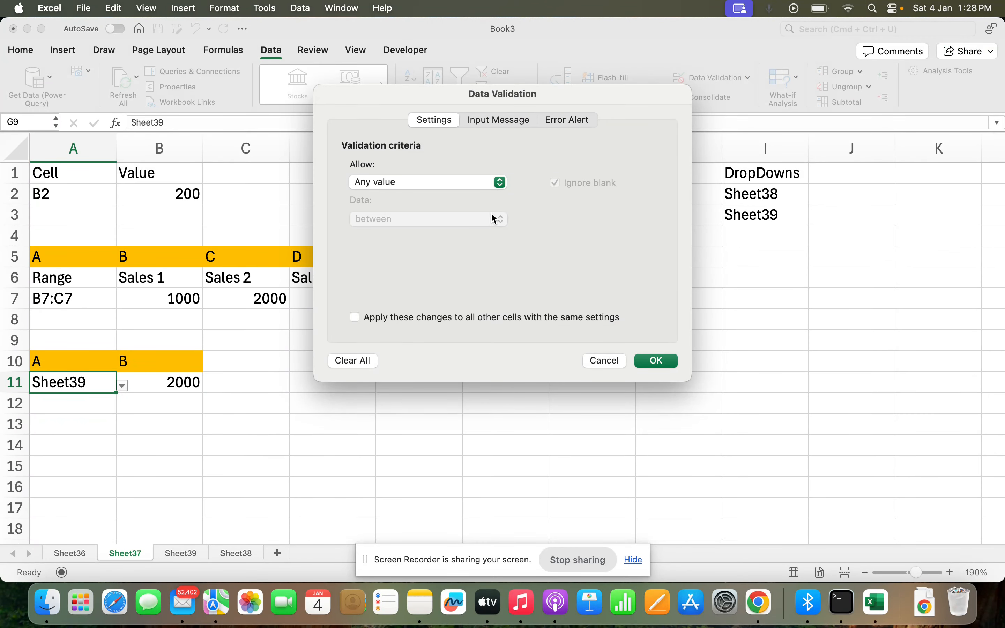
left_click(462, 182)
left_click(438, 231)
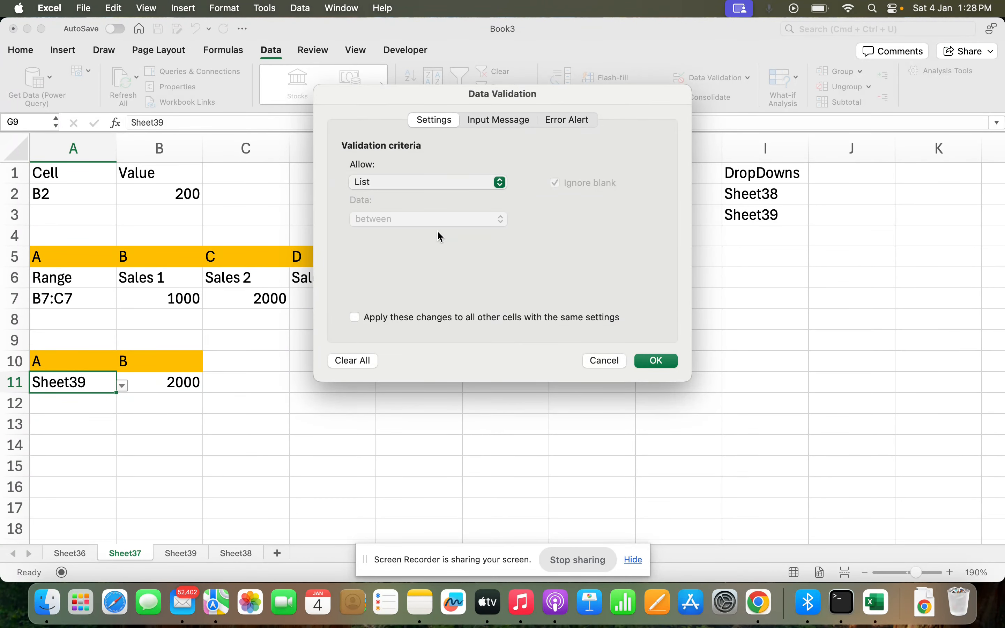
left_click(446, 253)
left_click_drag(777, 194, 781, 212)
left_click(655, 360)
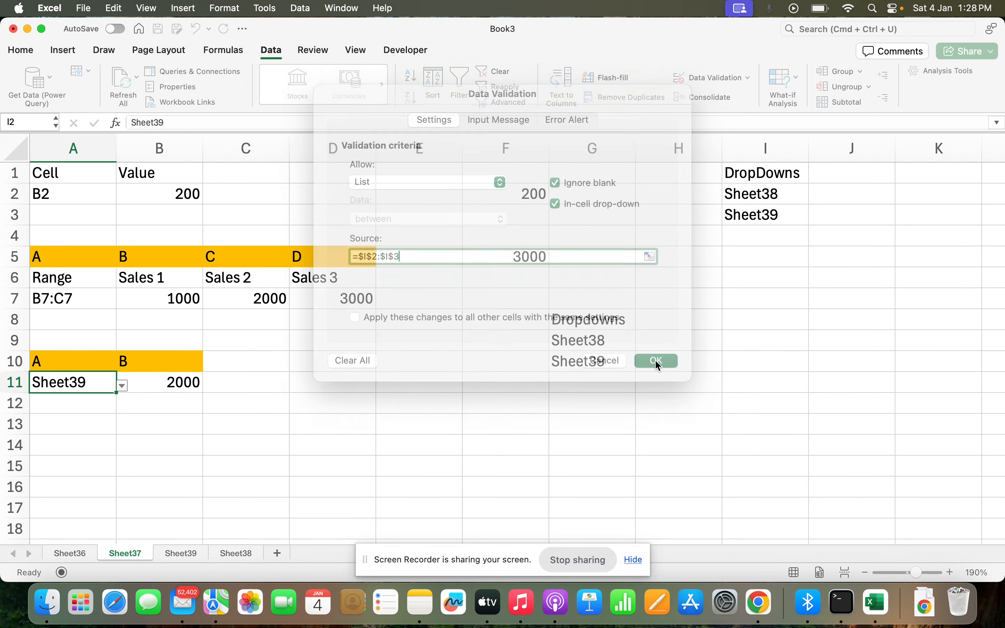
left_click(248, 409)
Step: Choose Sheet38 and after it Sheet39 from the dropdown in A11, checking the INDIRECT formula in B11 for each
left_click(83, 390)
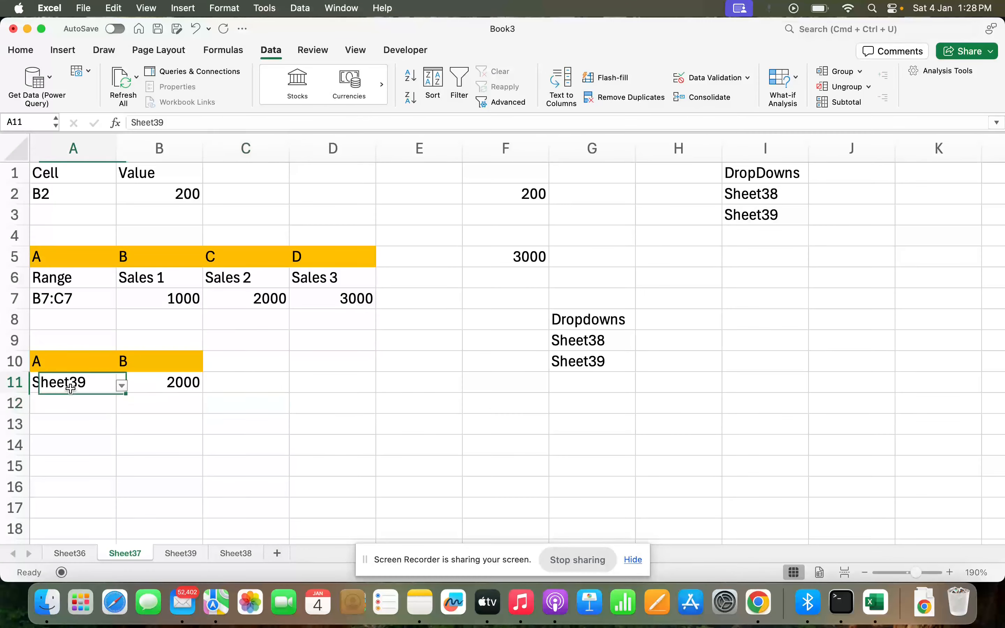
left_click(122, 385)
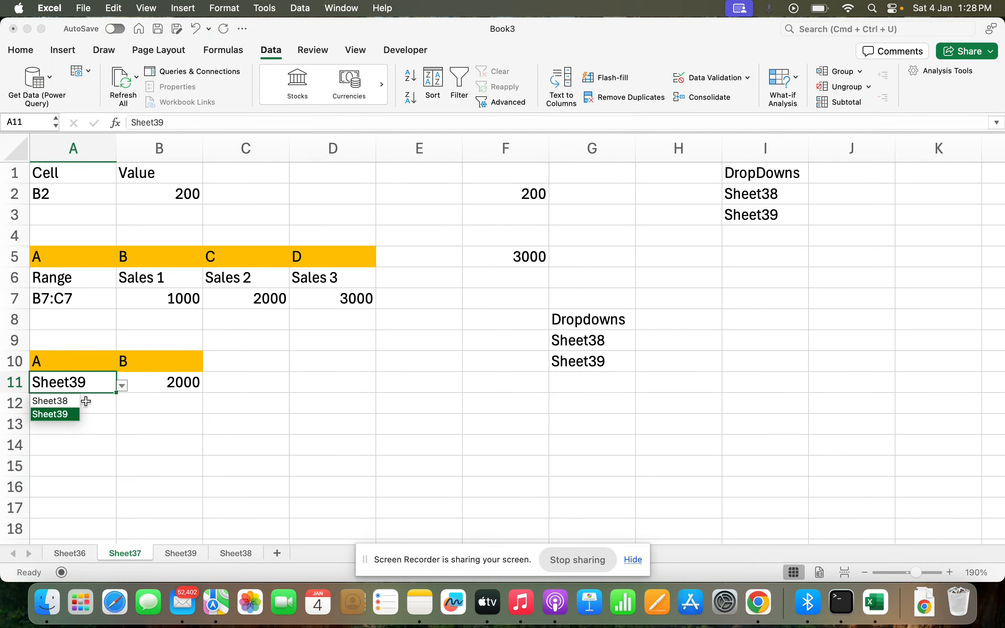
left_click(76, 403)
left_click(196, 383)
left_click(97, 383)
left_click(121, 385)
left_click(74, 415)
left_click(184, 383)
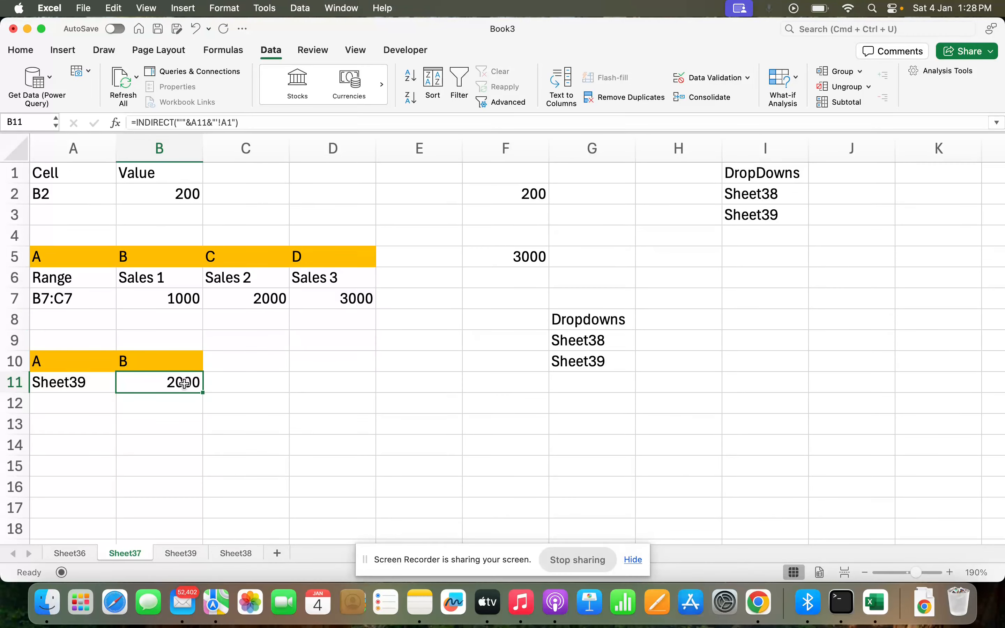
Step: Check the source values in cell A1 of Sheet39 and Sheet38, and return to A11 on Sheet37
left_click(188, 554)
left_click(228, 553)
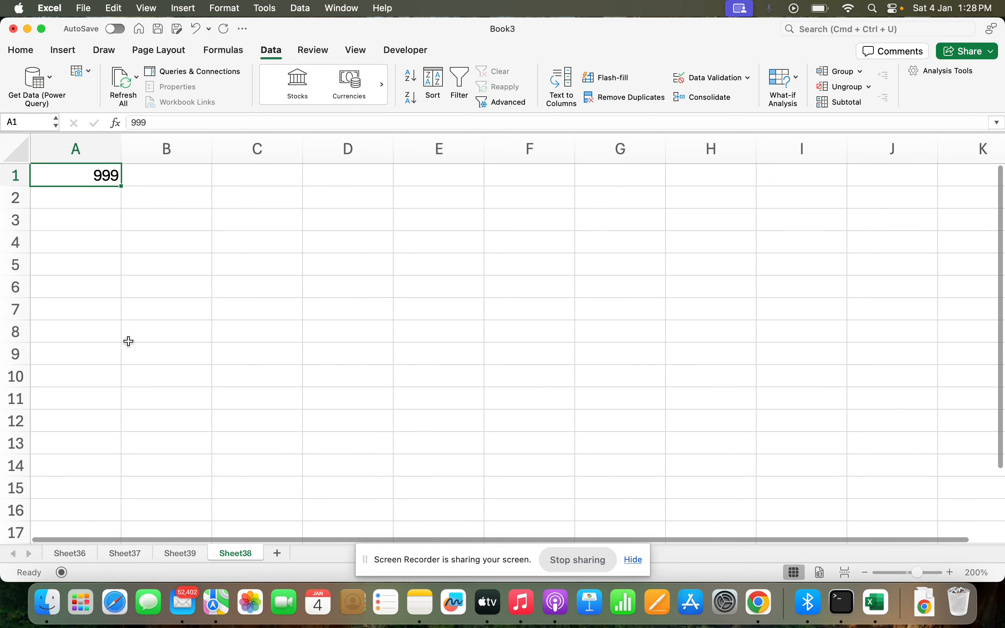
left_click(125, 553)
left_click(109, 386)
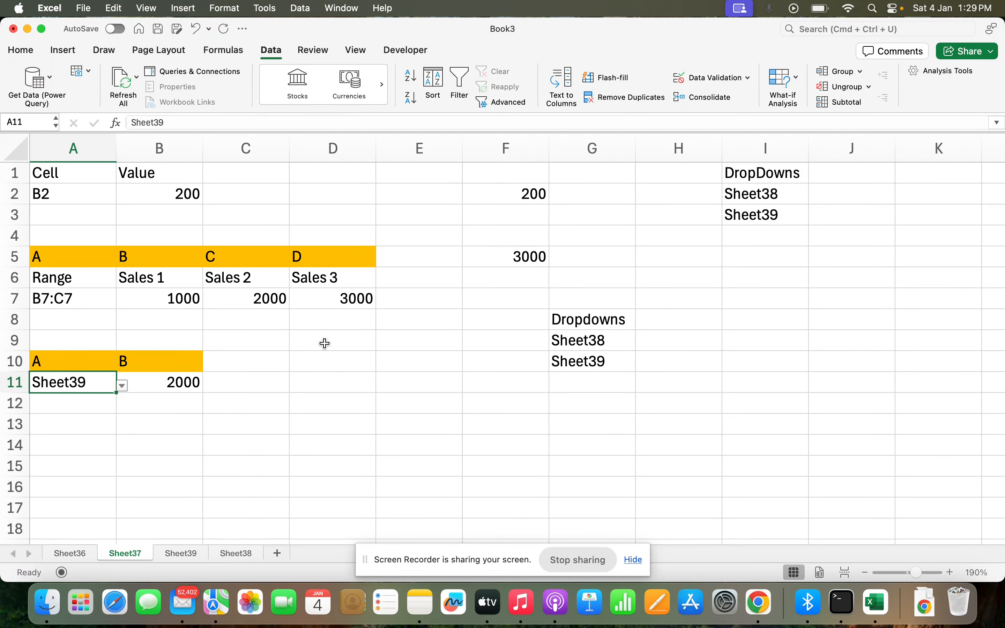
key("ctrl+Up")
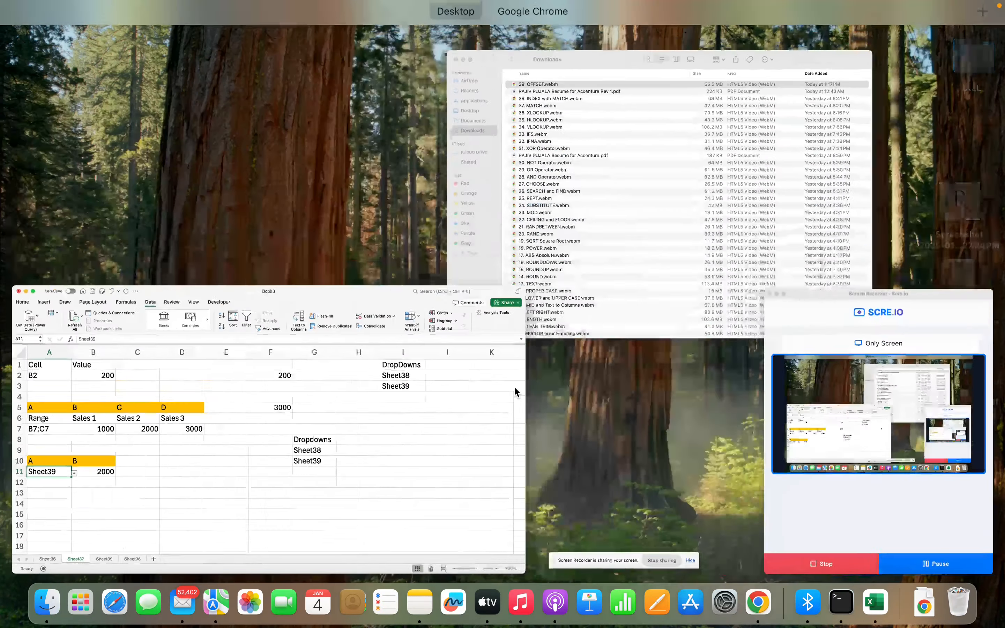